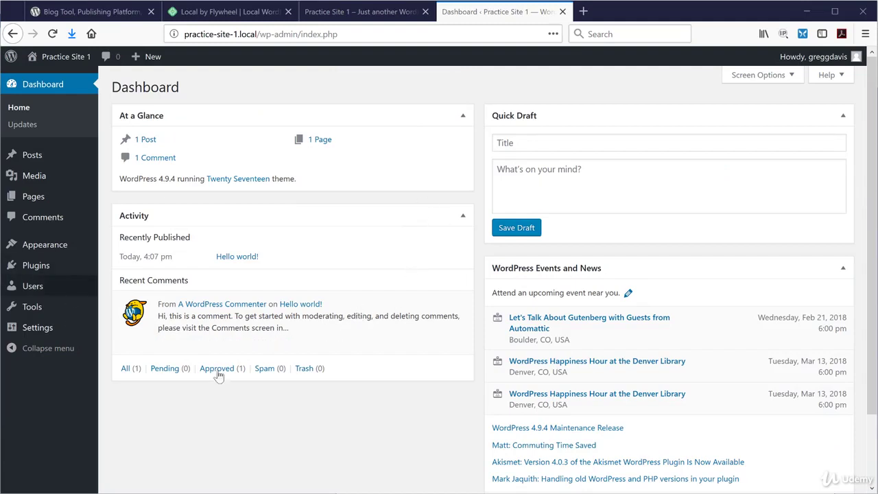
# View the front page of Practice Site 1, and return to its admin dashboard
pyautogui.moveTo(295, 316)
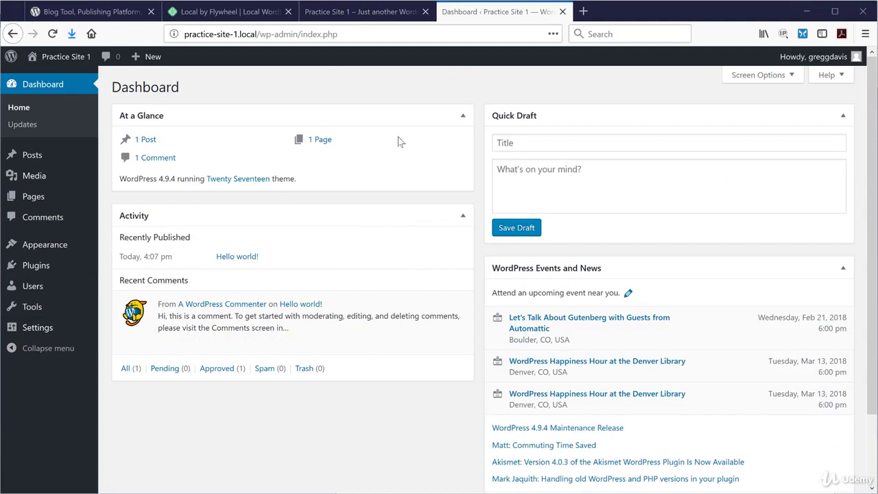
pyautogui.click(388, 15)
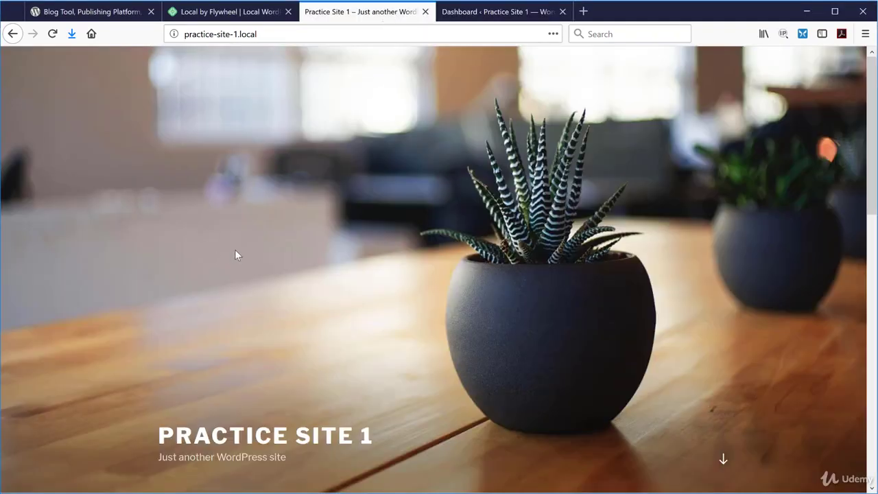
pyautogui.click(495, 12)
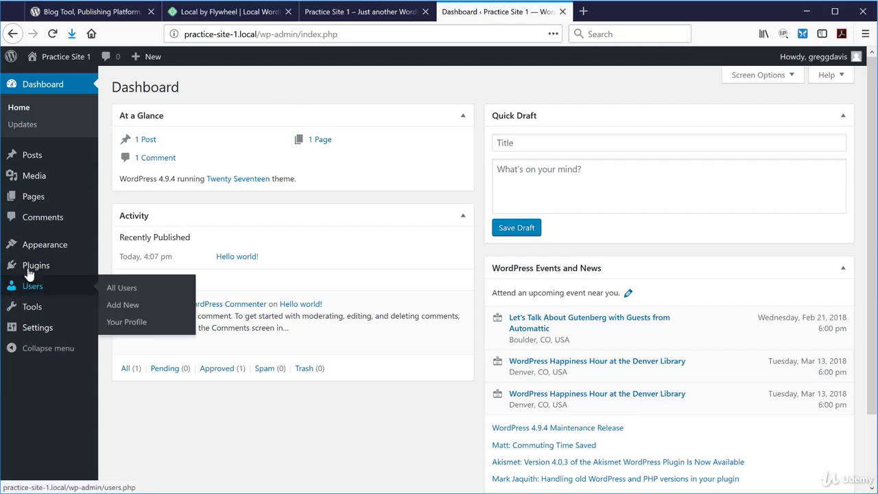
# Open the "Hello world!" post from the list of all posts and examine its title in the editor
pyautogui.moveTo(34, 160)
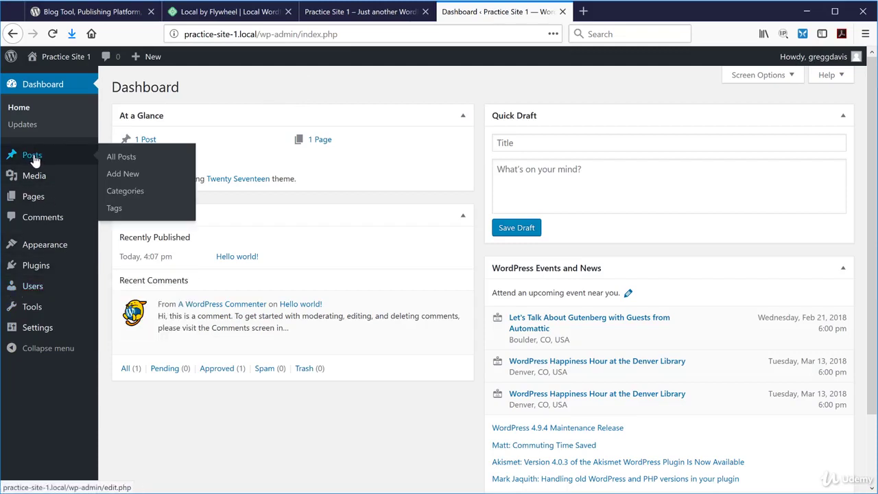
pyautogui.click(122, 158)
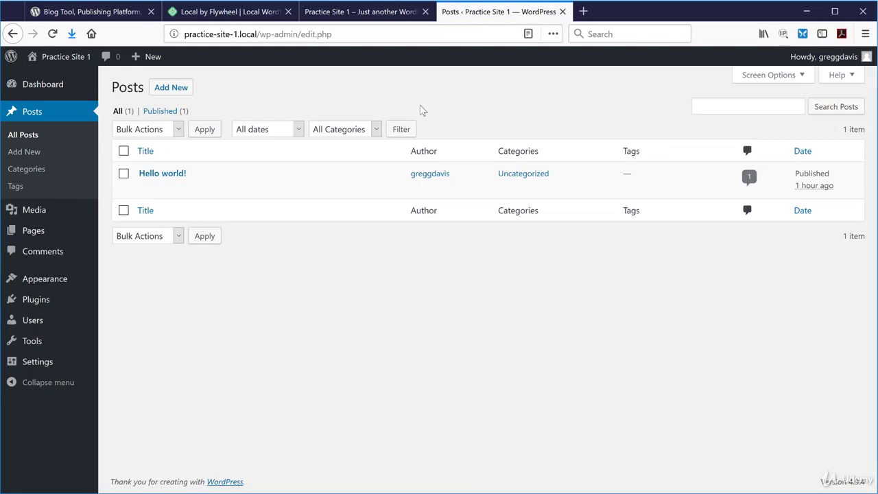
pyautogui.moveTo(177, 177)
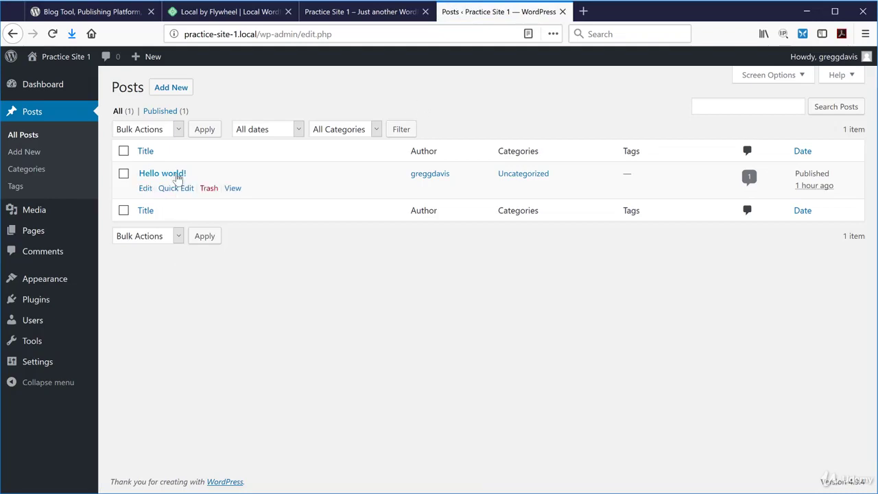
pyautogui.click(177, 176)
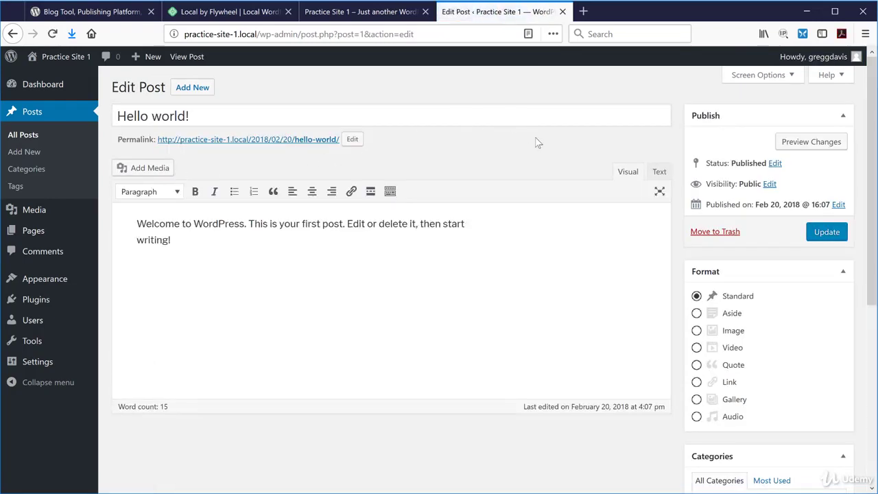
pyautogui.click(202, 116)
pyautogui.tripleClick(216, 116)
pyautogui.click(215, 116)
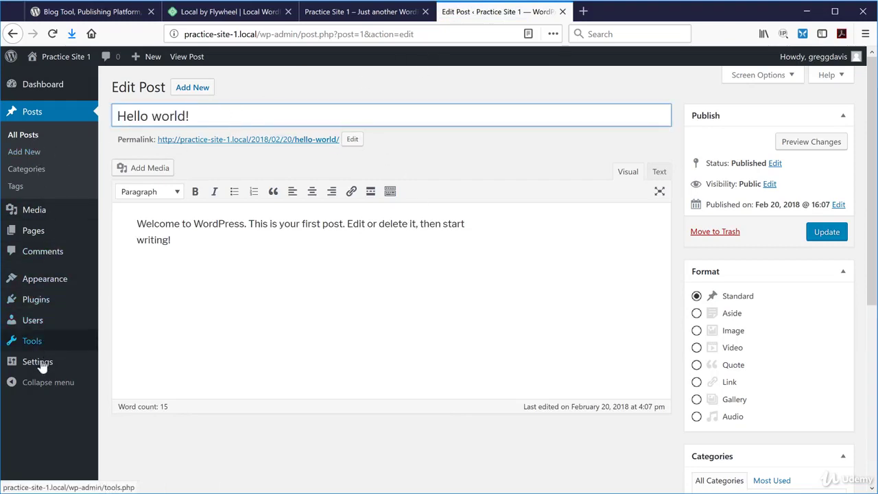
# Open the Reading settings and examine the option for what the homepage displays
pyautogui.moveTo(40, 368)
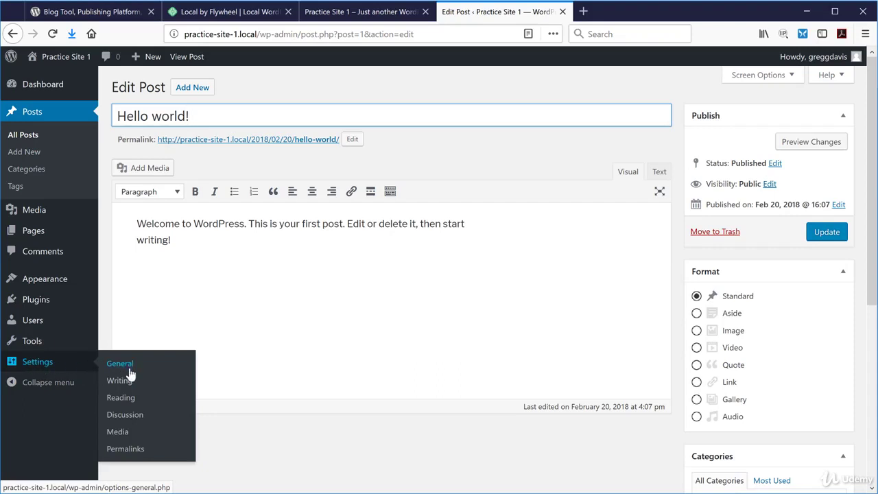
pyautogui.click(120, 399)
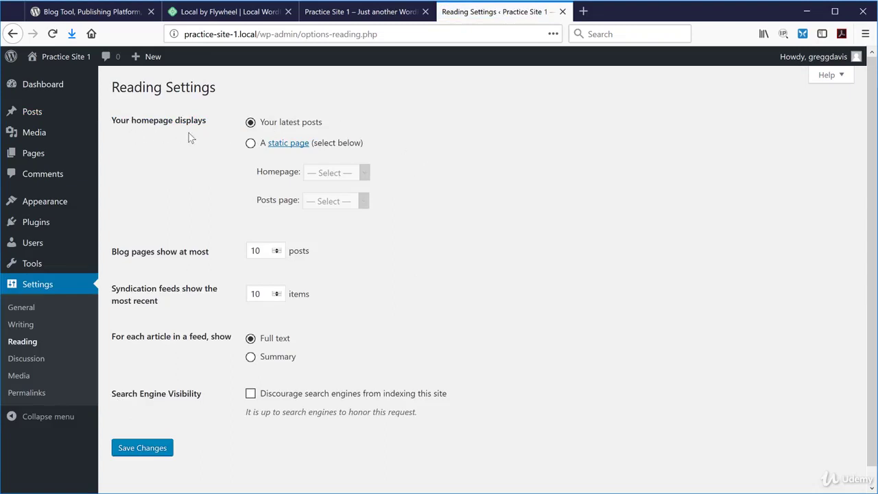
pyautogui.click(275, 126)
pyautogui.click(414, 127)
# Open "Sample Page" from the list of all pages in the page editor
pyautogui.moveTo(33, 155)
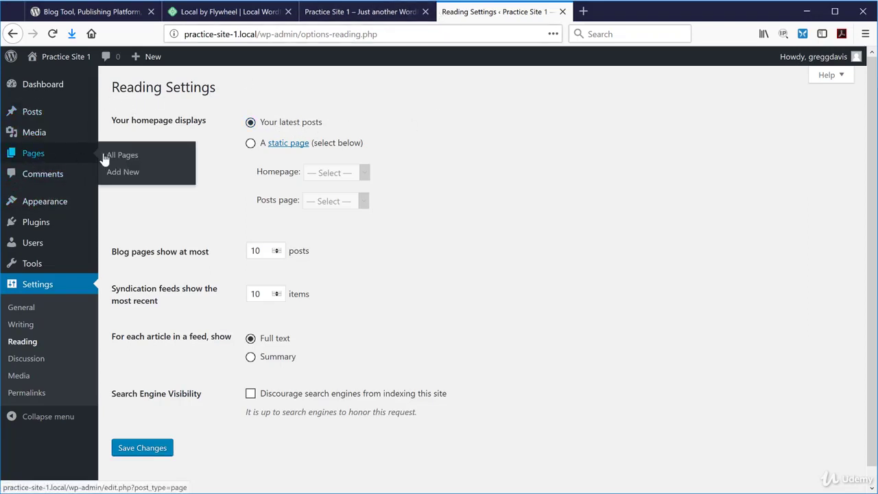
pyautogui.click(116, 157)
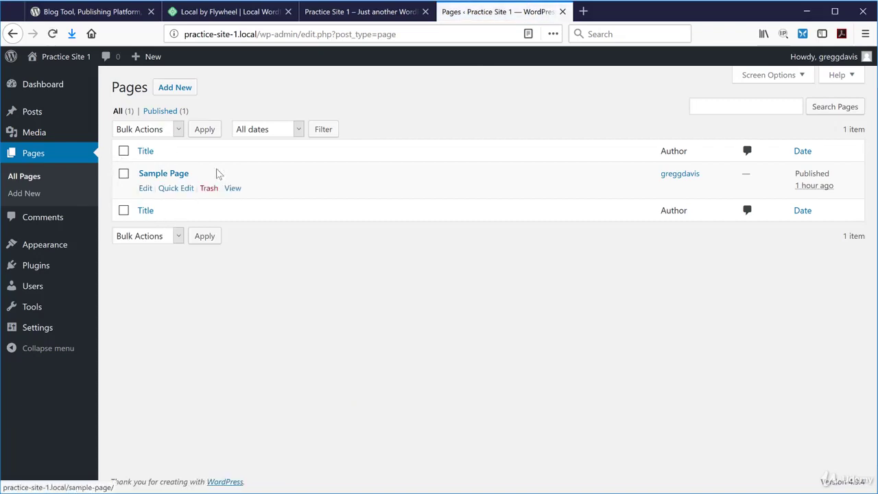
pyautogui.click(180, 175)
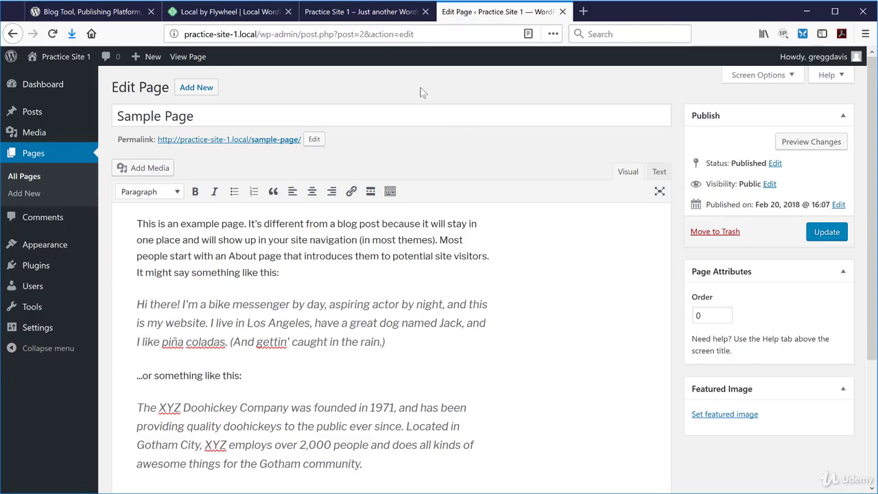
# Review the posts section on the live front page, and return to the page editor
pyautogui.click(394, 13)
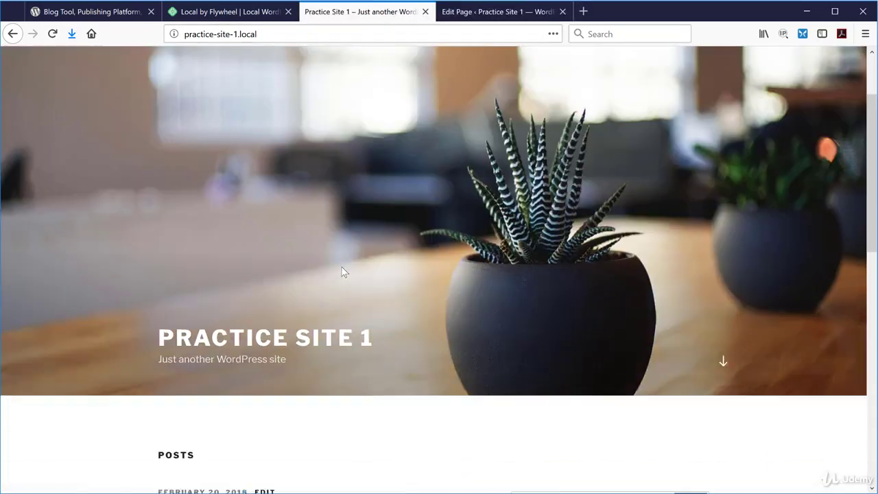
pyautogui.scroll(-5, 343, 271)
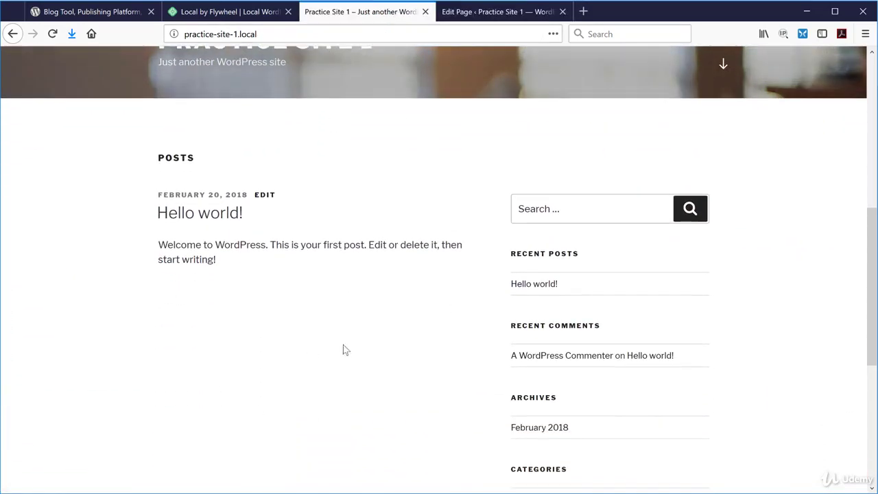
pyautogui.scroll(5, 345, 350)
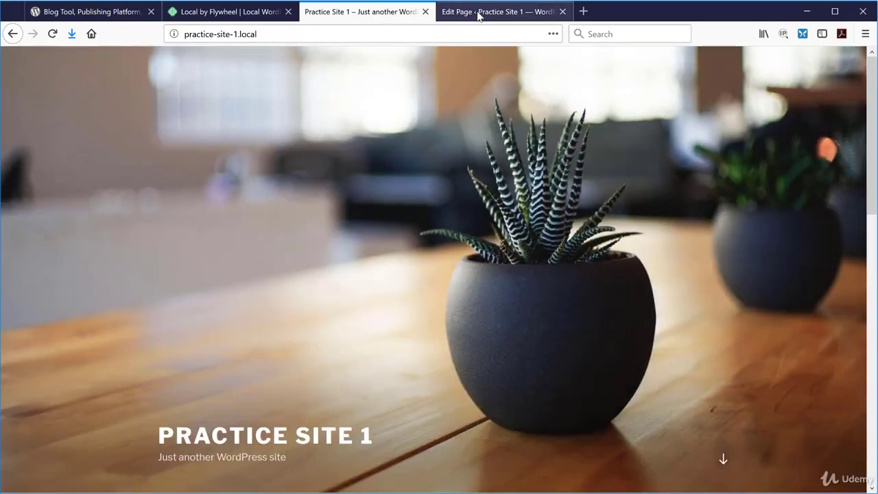
pyautogui.click(476, 16)
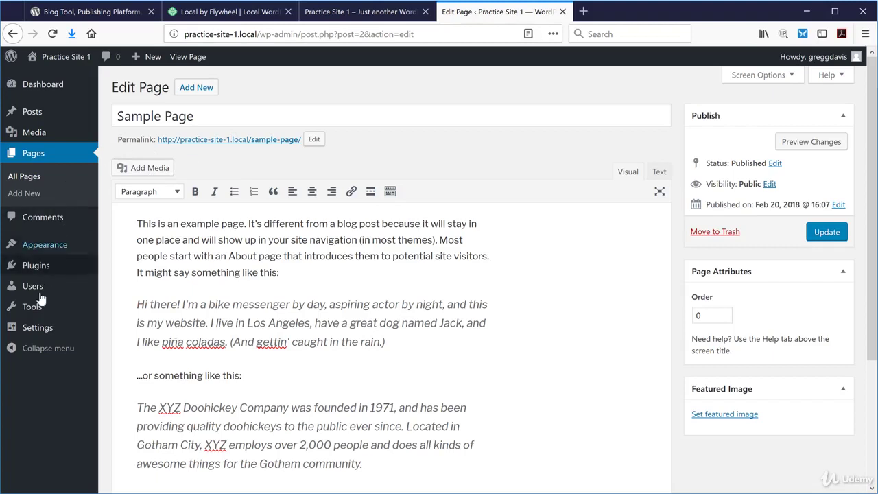
# In the Reading settings, make the homepage display a static page, choose Sample Page as the homepage, and save the changes
pyautogui.moveTo(32, 332)
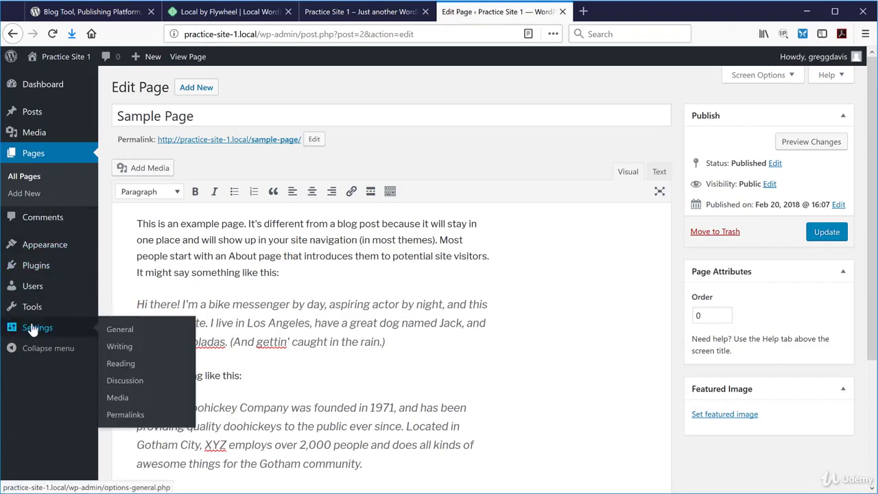
pyautogui.click(124, 369)
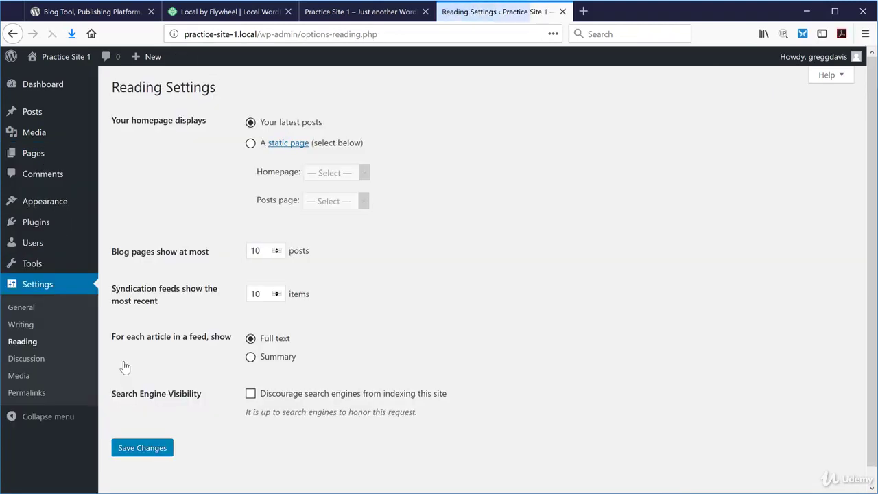
pyautogui.click(250, 145)
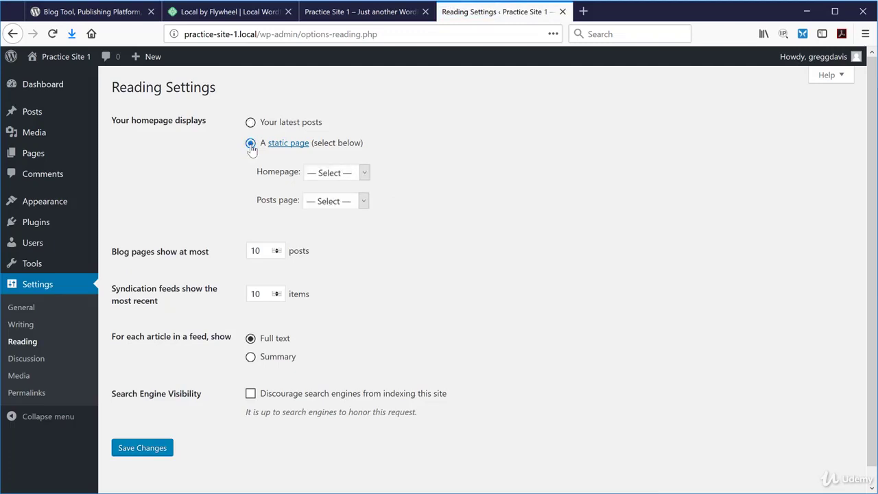
pyautogui.click(363, 175)
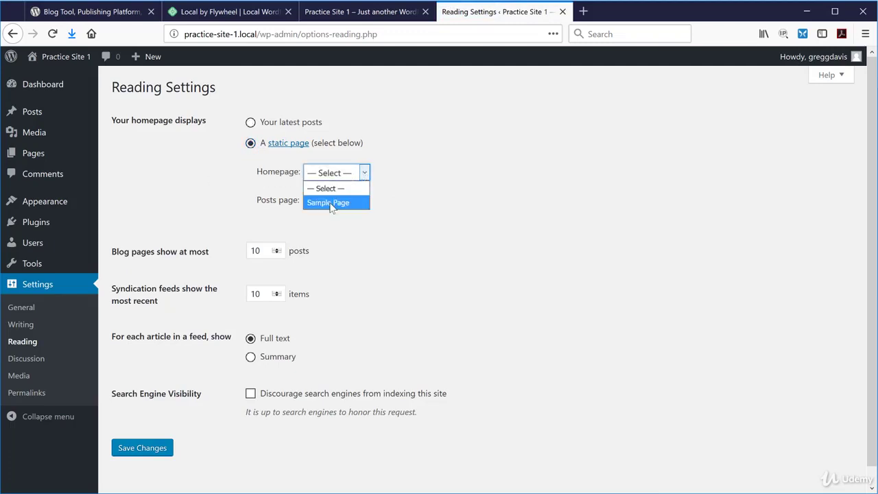
pyautogui.click(332, 205)
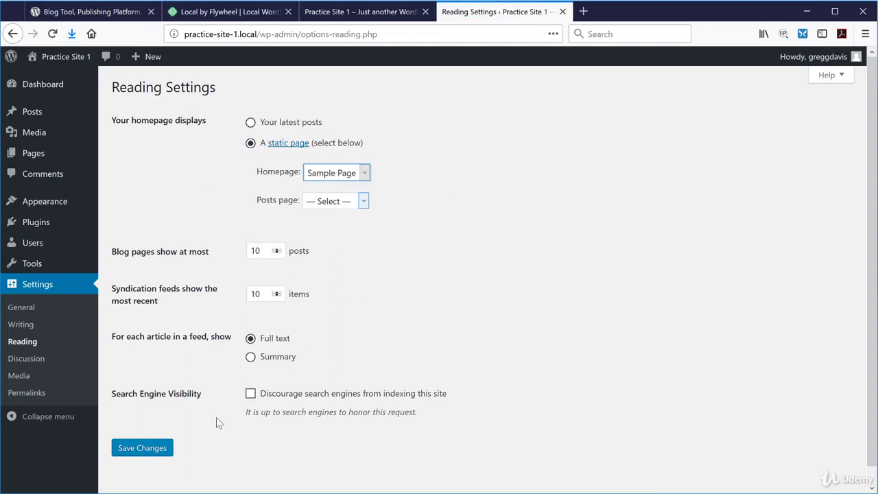
pyautogui.click(145, 448)
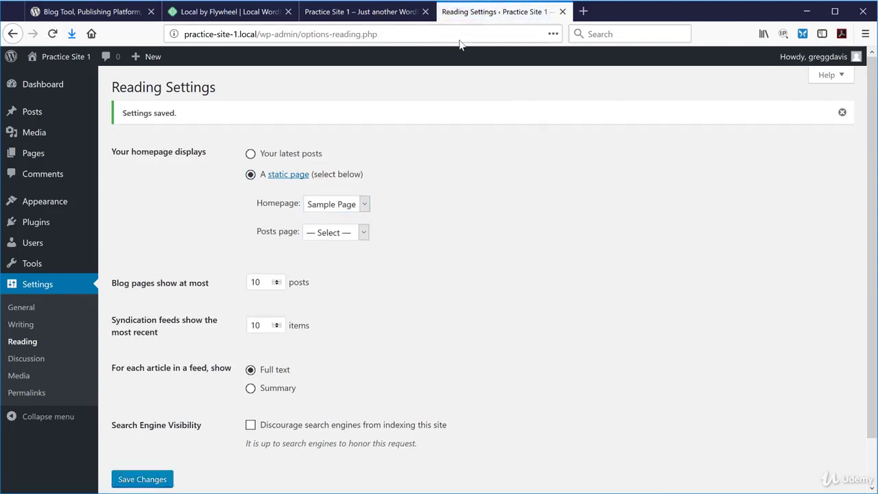
# Reload the live Practice Site 1 front page and review the content it shows below the header
pyautogui.click(392, 13)
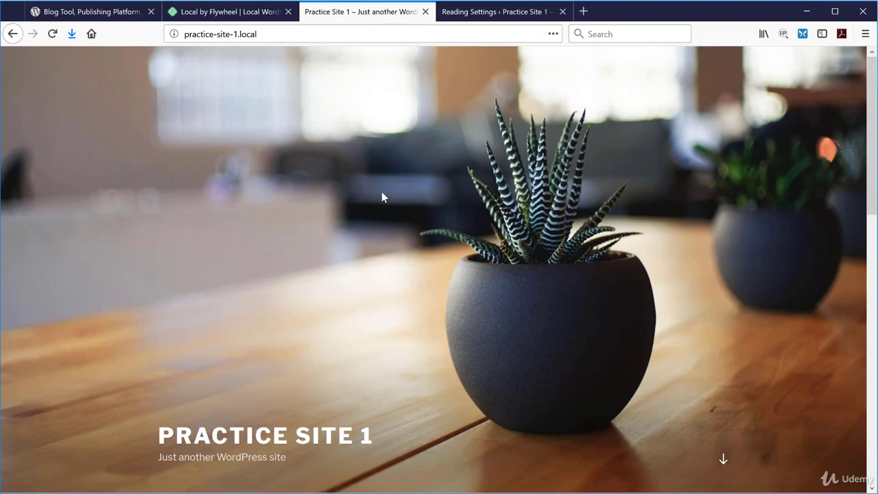
pyautogui.click(53, 34)
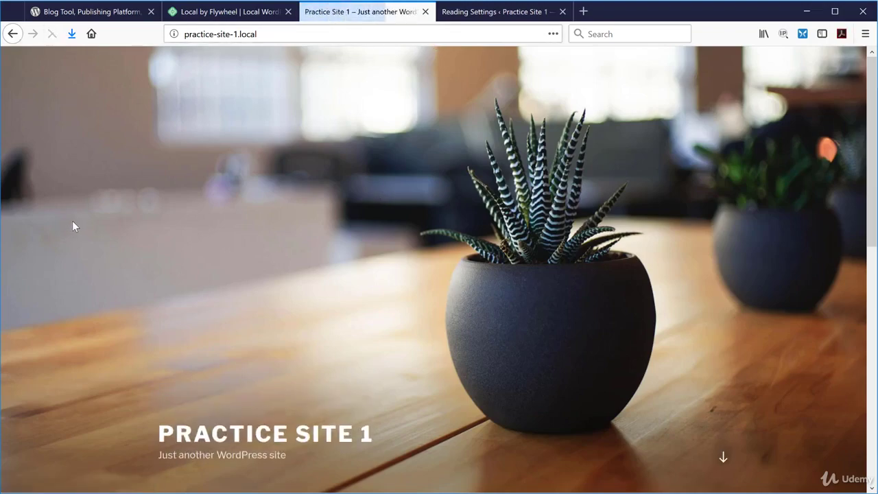
pyautogui.scroll(-3, 242, 227)
pyautogui.scroll(-3, 249, 199)
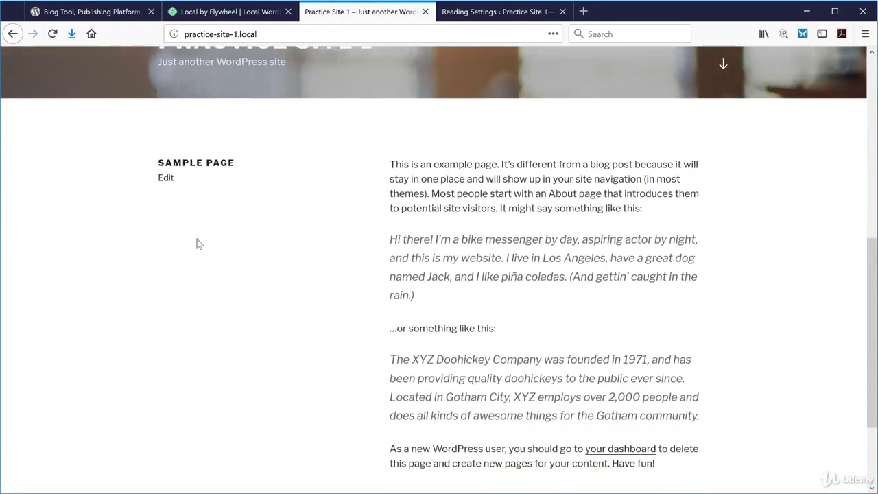
pyautogui.scroll(-2, 427, 188)
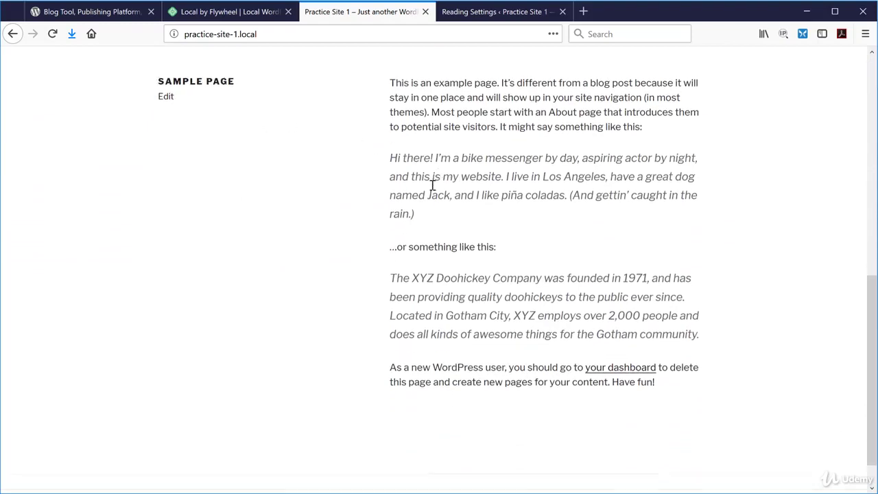
pyautogui.scroll(8, 428, 206)
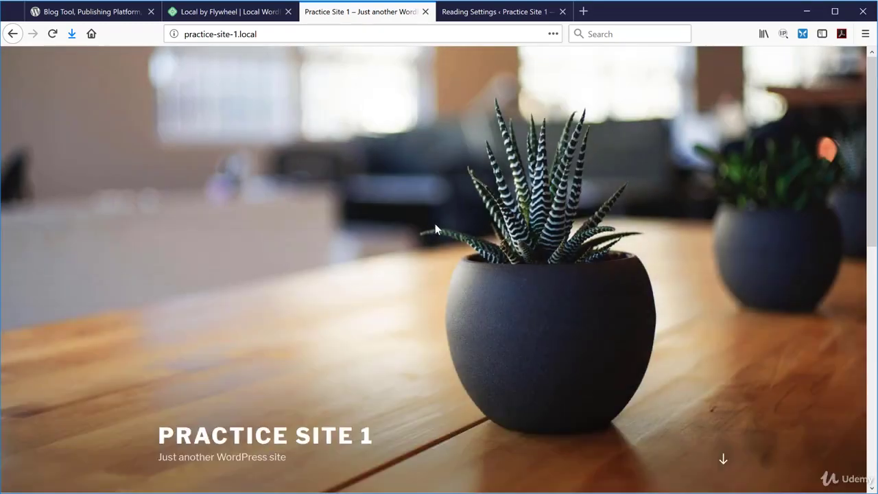
# Return to the admin area, open the theme Customizer for Practice Site 1 and look through its homepage preview
pyautogui.click(491, 14)
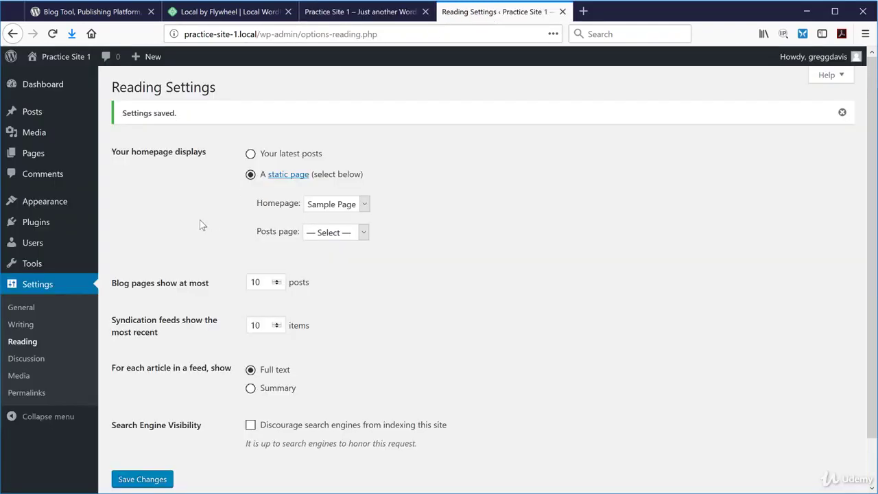
pyautogui.moveTo(59, 204)
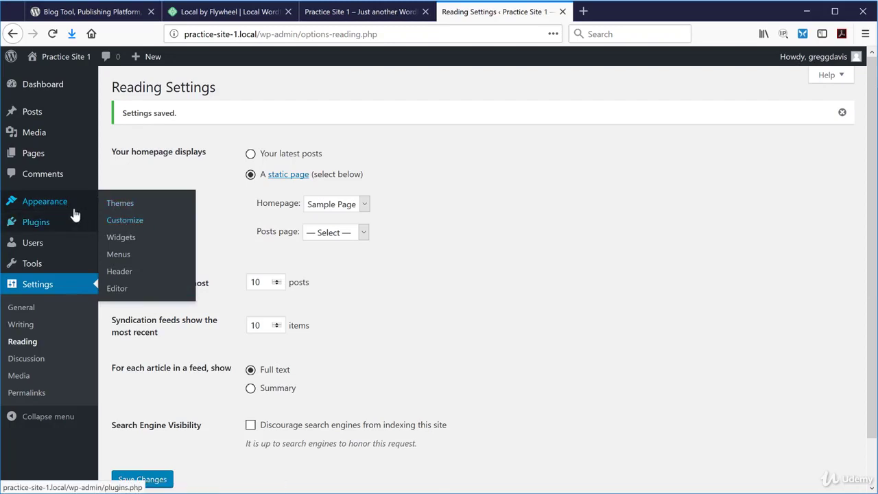
pyautogui.click(122, 224)
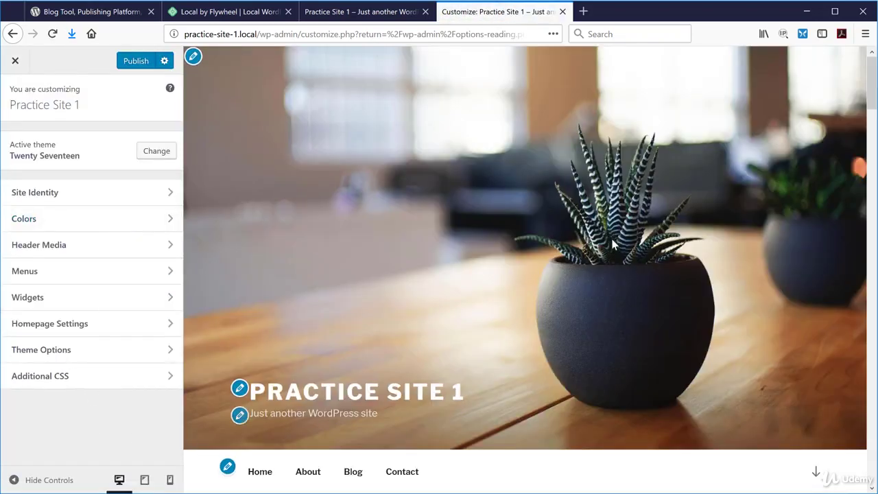
pyautogui.scroll(-5, 612, 239)
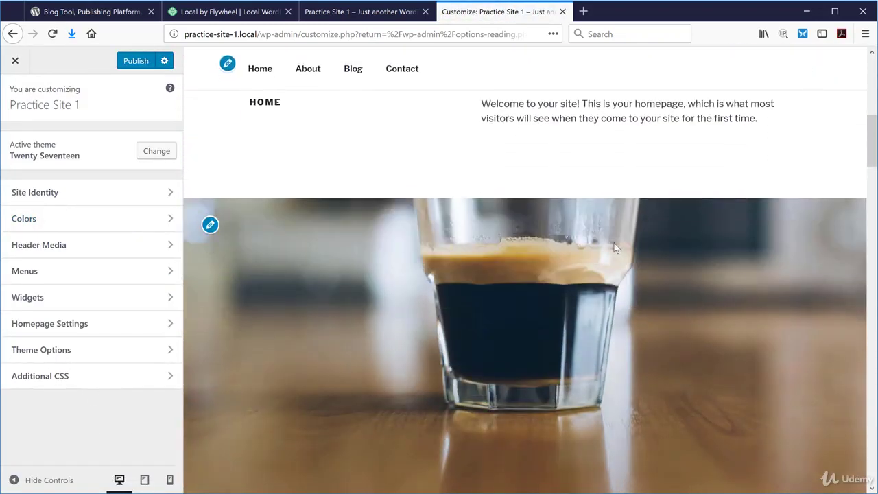
pyautogui.scroll(6, 411, 174)
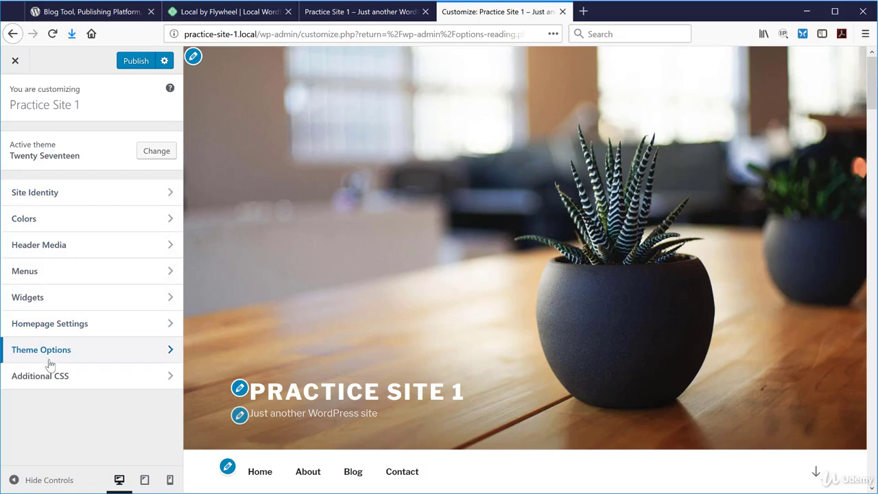
# Open the Customizer's Homepage Settings and look through the pages available as the static homepage
pyautogui.click(65, 327)
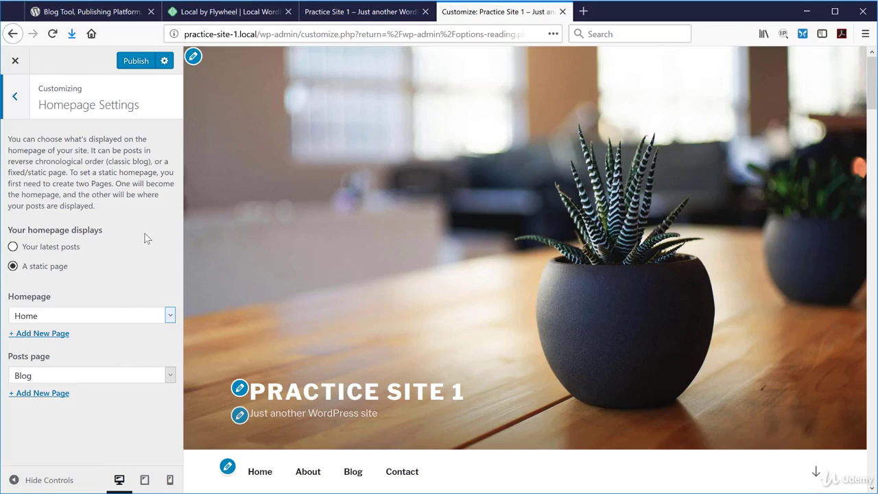
pyautogui.click(41, 268)
pyautogui.click(43, 315)
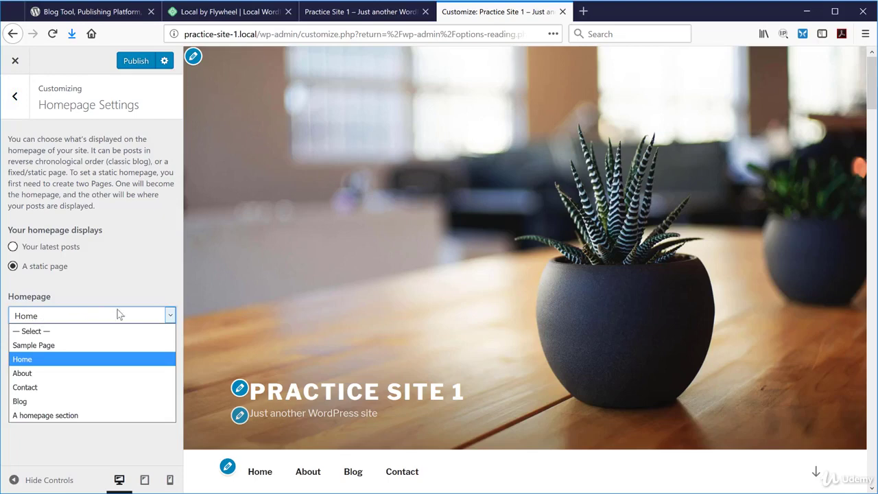
pyautogui.click(170, 317)
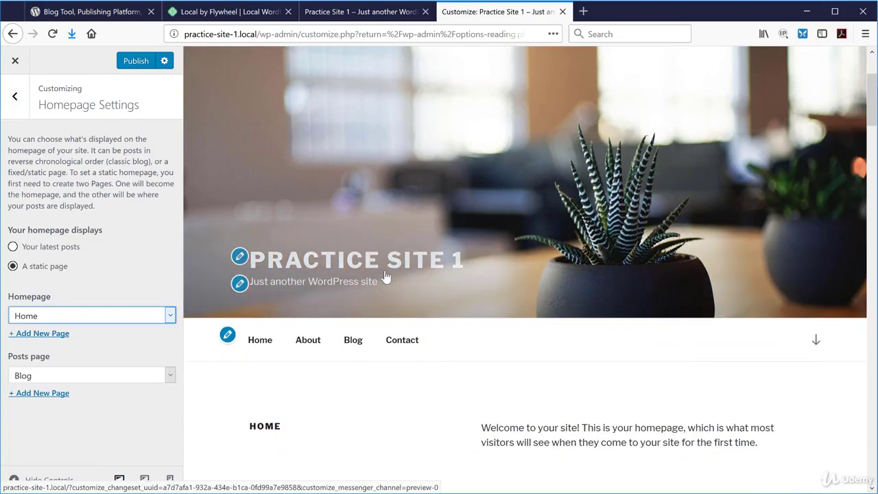
# Review the Sample Page content on the live front page, and return to the Customizer's Homepage Settings
pyautogui.click(361, 14)
pyautogui.scroll(-5, 388, 184)
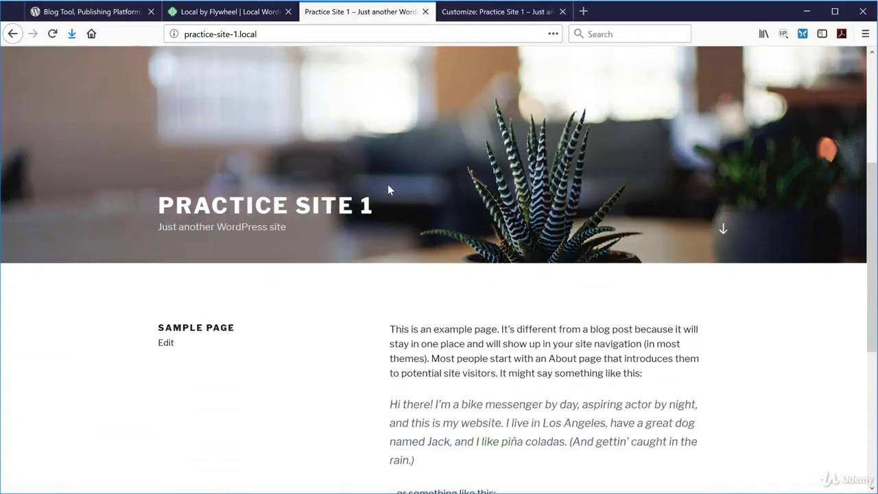
pyautogui.scroll(-1, 367, 187)
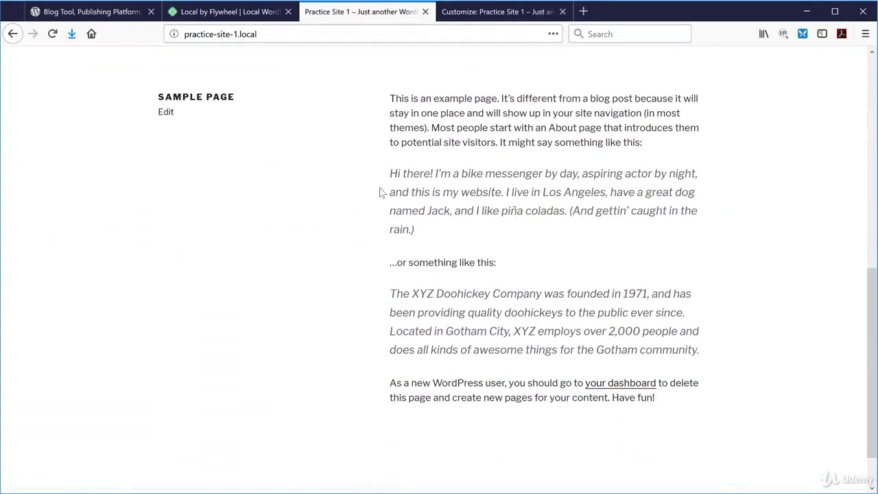
pyautogui.scroll(6, 381, 199)
pyautogui.click(474, 18)
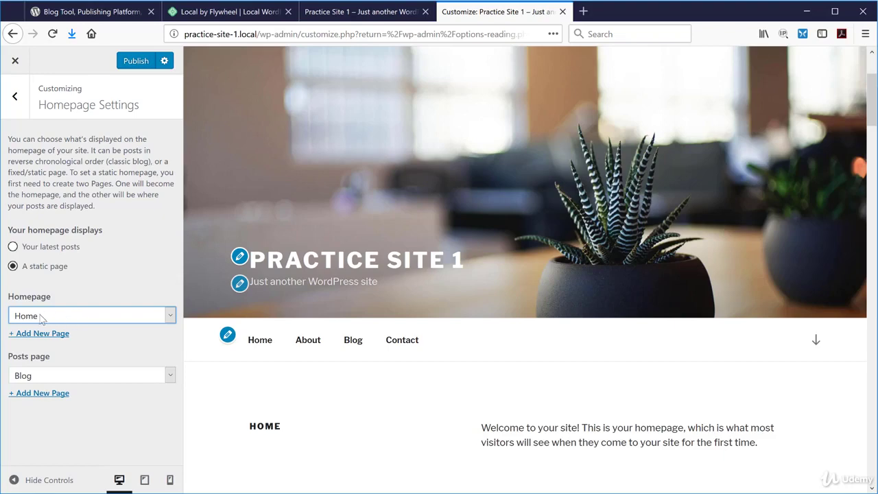
# Examine every section of the Home page in the Customizer preview, down to the footer and back up to the header
pyautogui.scroll(-2, 504, 333)
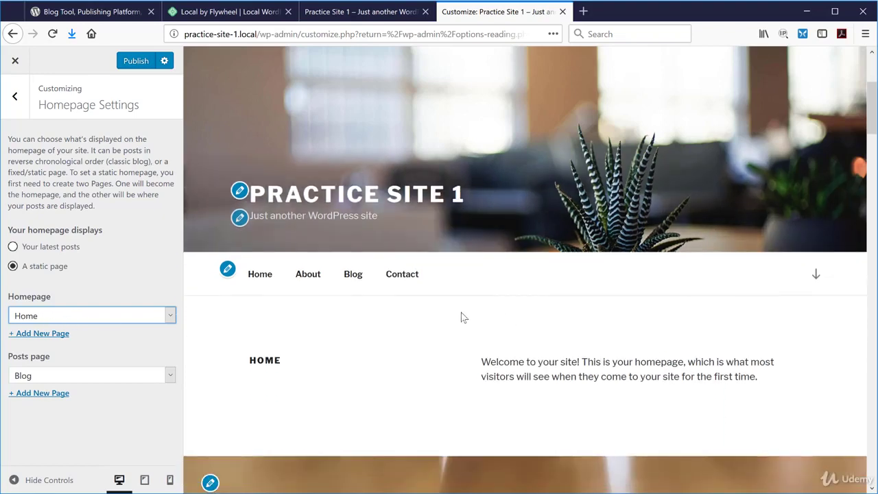
pyautogui.scroll(-10, 489, 326)
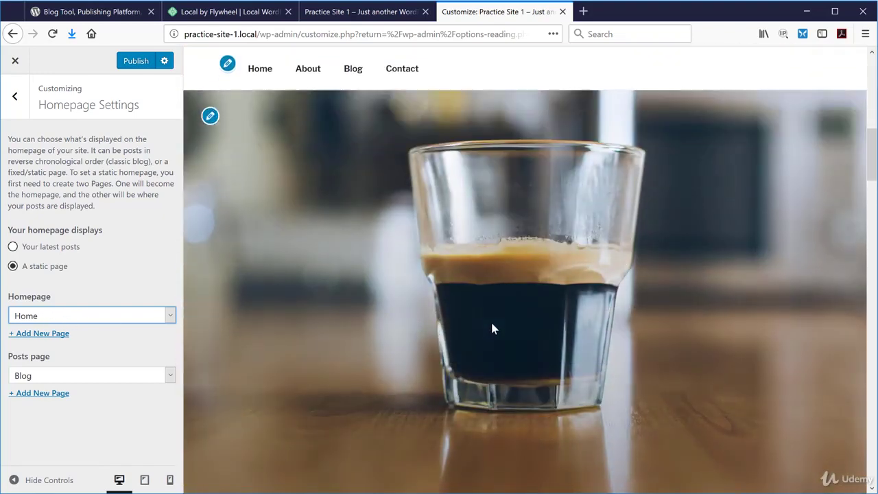
pyautogui.scroll(-5, 492, 324)
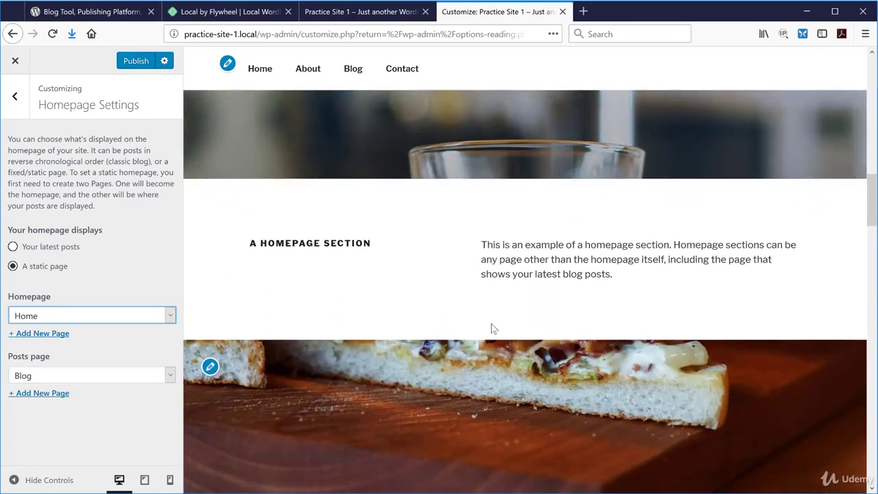
pyautogui.scroll(-10, 491, 324)
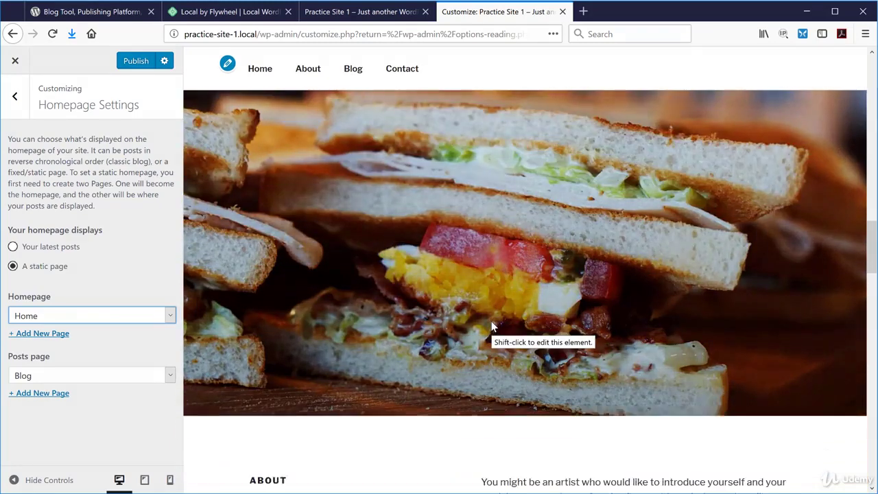
pyautogui.scroll(-10, 491, 326)
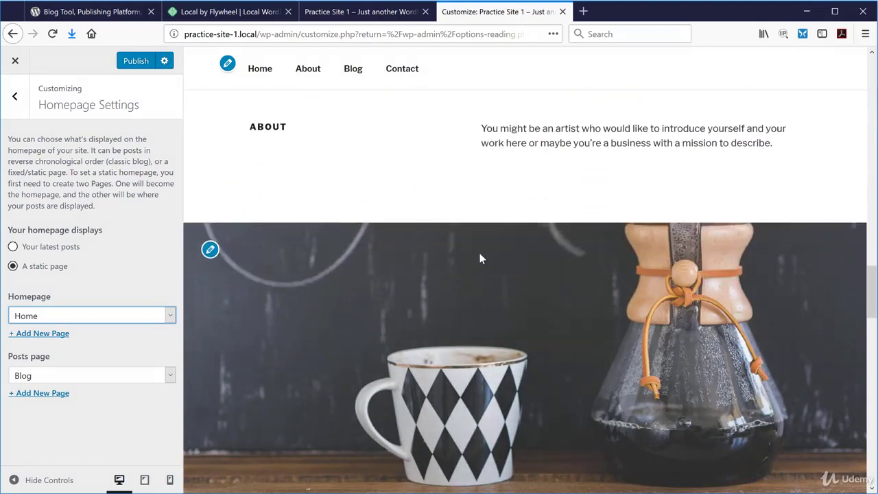
pyautogui.scroll(-15, 480, 259)
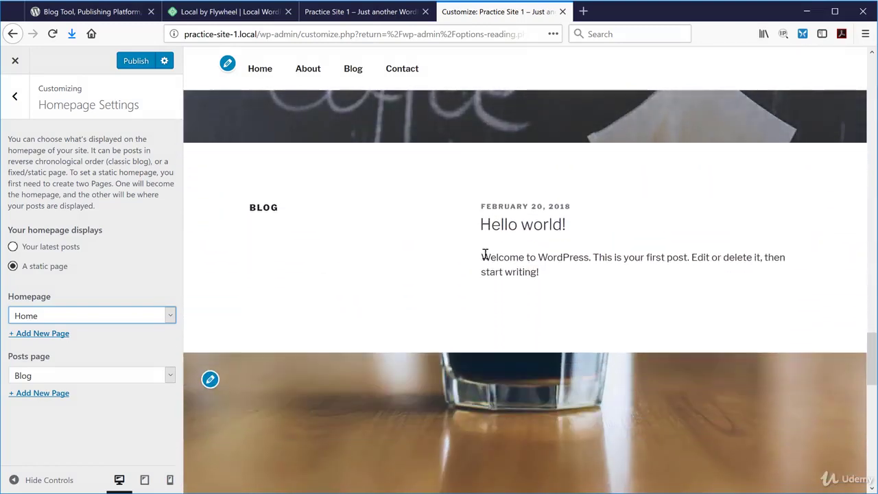
pyautogui.scroll(-4, 402, 259)
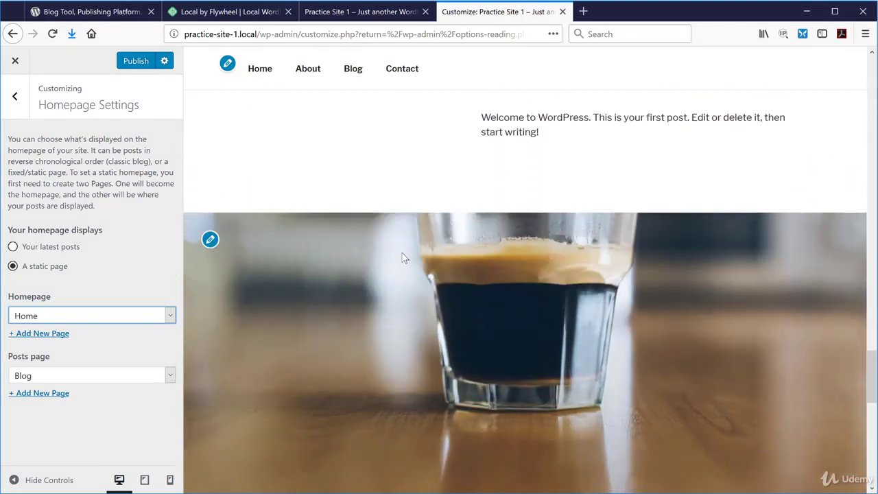
pyautogui.scroll(-12, 404, 258)
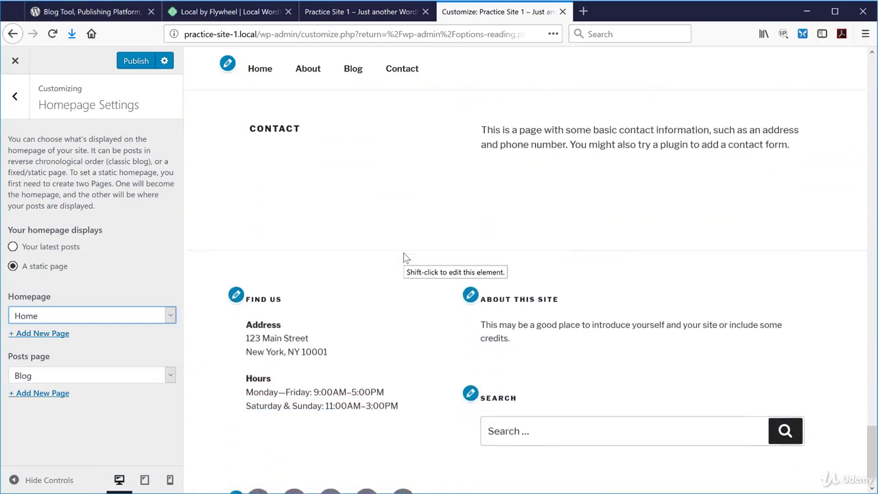
pyautogui.scroll(-1, 403, 252)
pyautogui.scroll(10, 403, 256)
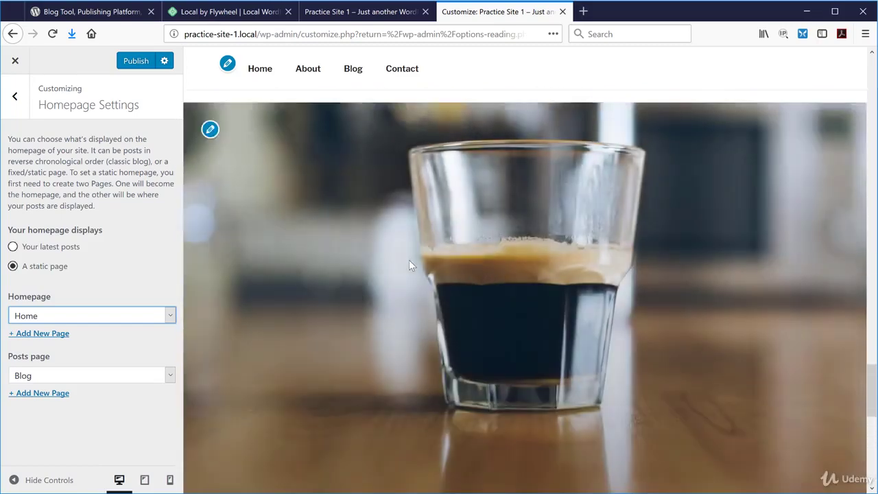
pyautogui.scroll(20, 410, 262)
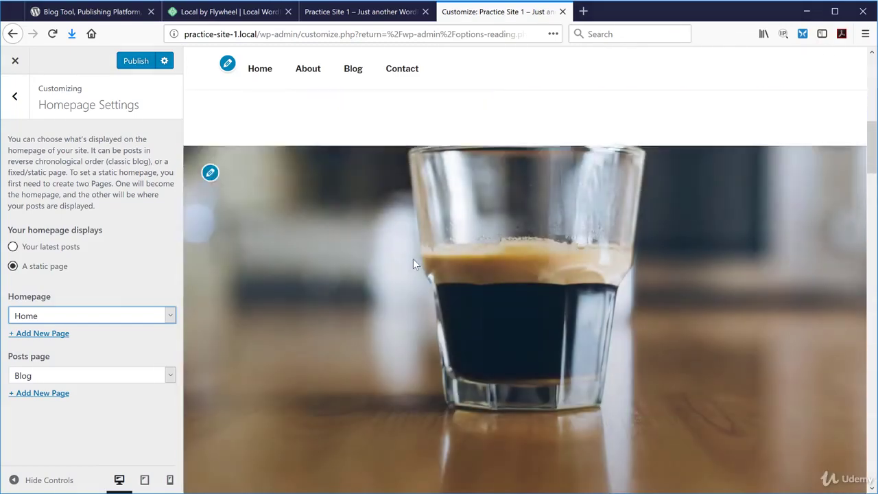
pyautogui.scroll(5, 413, 259)
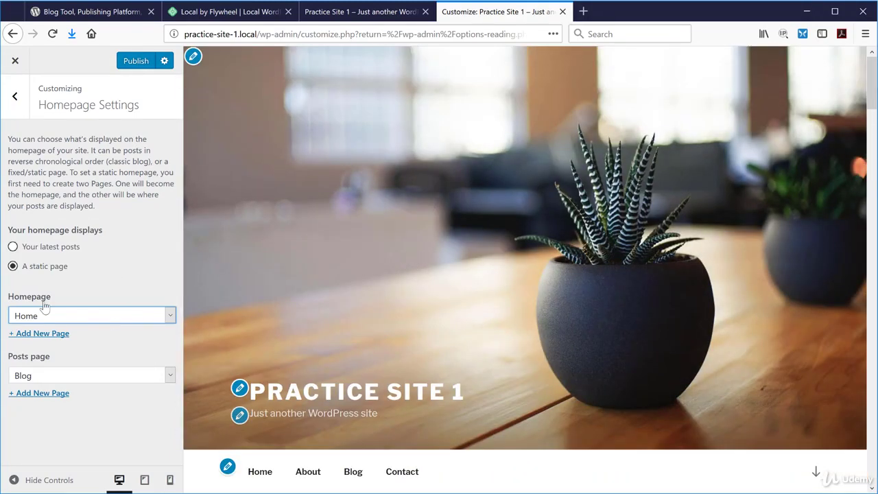
# Set the static homepage to Sample Page in the Customizer and look over the resulting preview
pyautogui.click(171, 316)
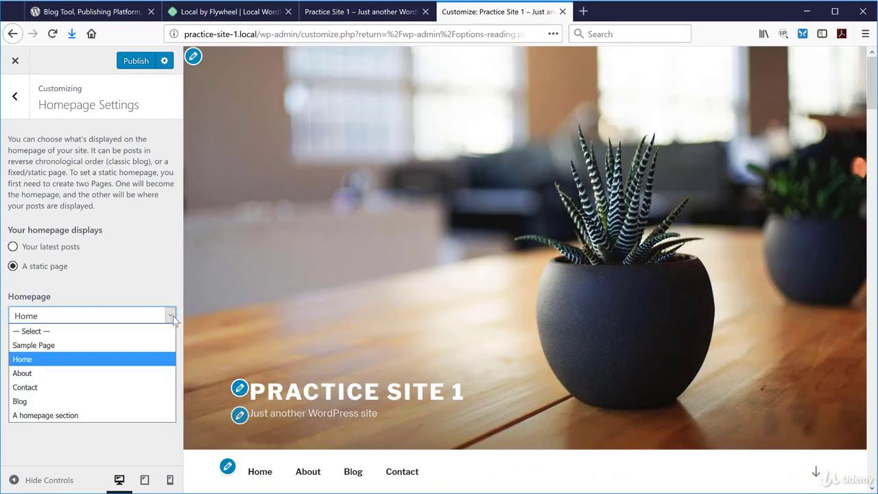
pyautogui.click(52, 346)
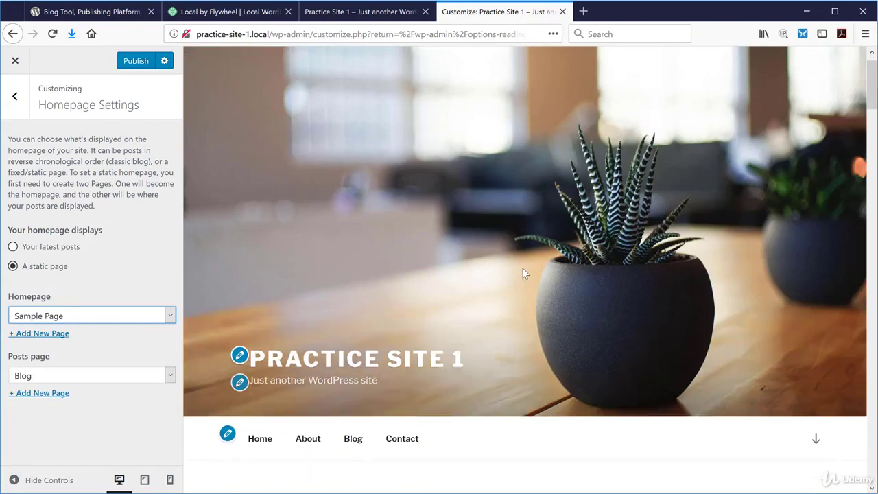
pyautogui.scroll(-10, 523, 267)
pyautogui.scroll(10, 526, 265)
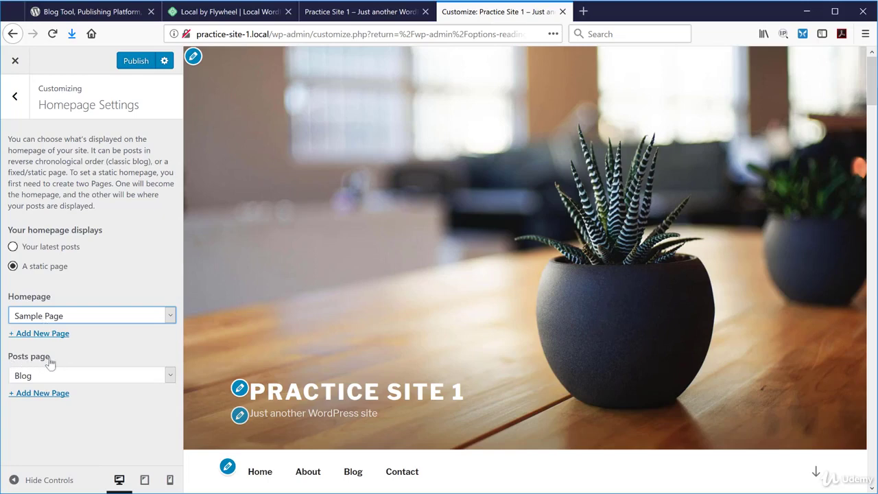
# Check the choices for the posts page, set the static homepage to Home, and publish the change
pyautogui.click(170, 379)
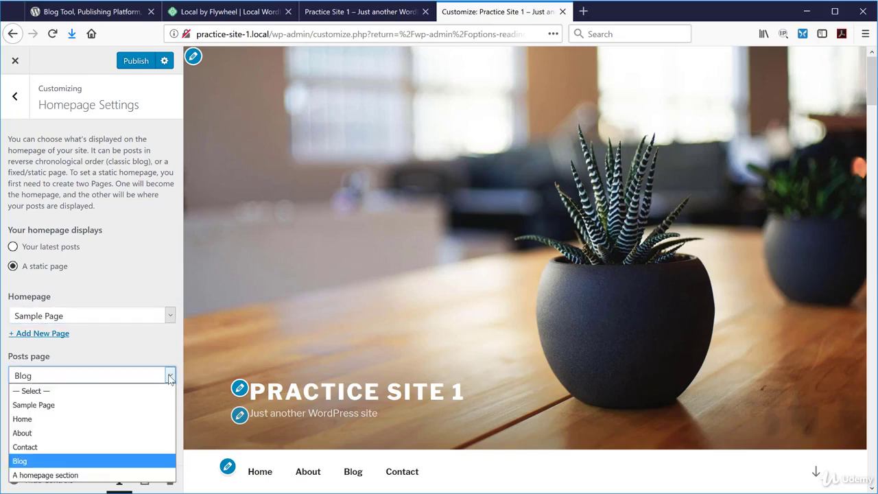
pyautogui.click(170, 379)
pyautogui.click(171, 316)
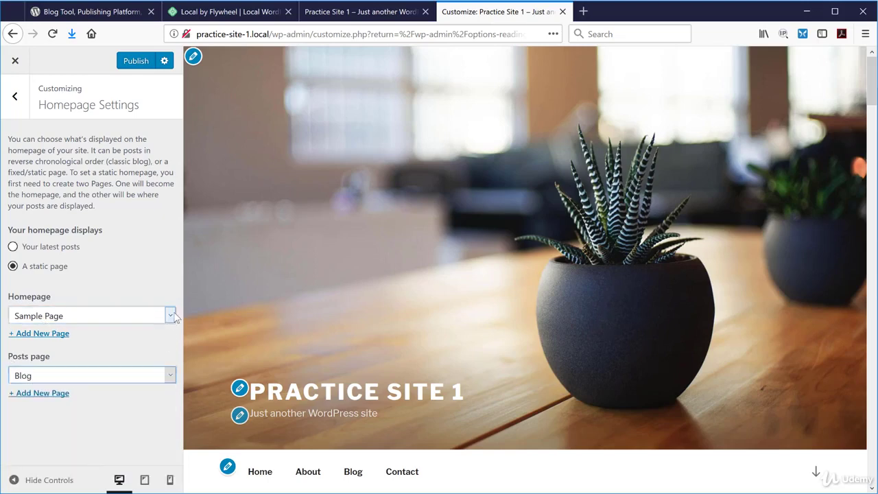
pyautogui.click(27, 357)
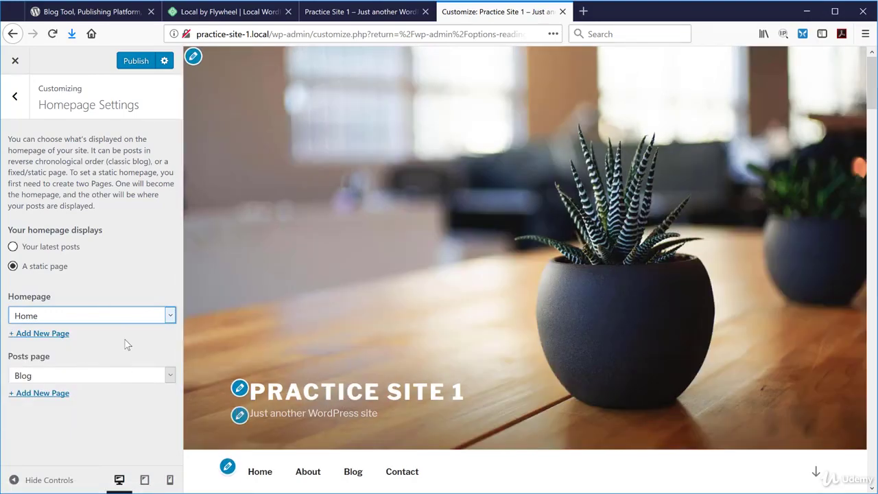
pyautogui.click(130, 62)
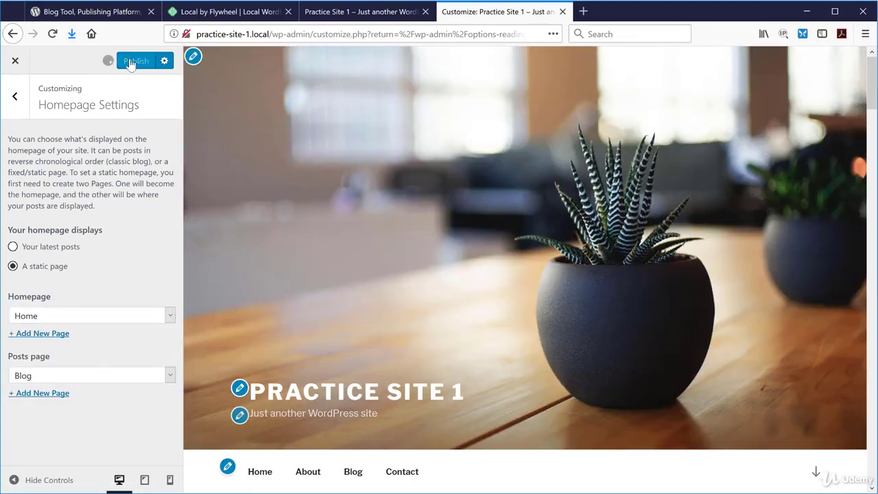
# Reload the live Practice Site 1 front page, review its menu and homepage sections, and return to the Customizer
pyautogui.click(386, 12)
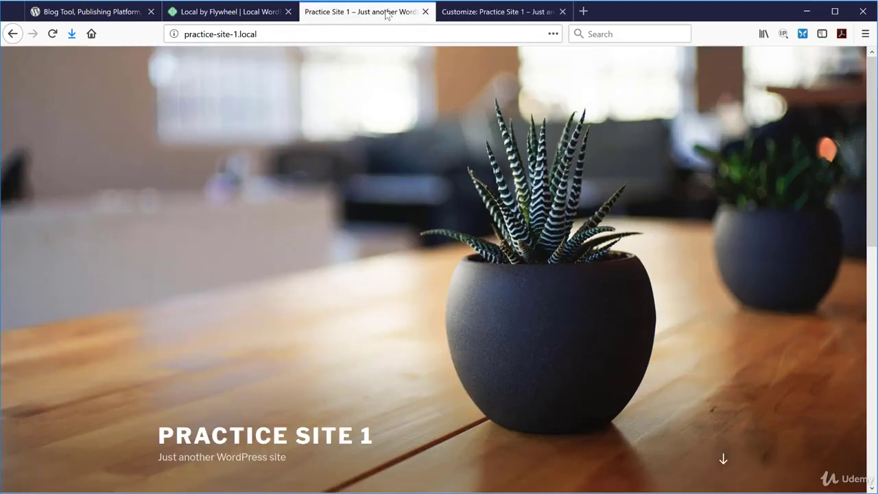
pyautogui.click(52, 33)
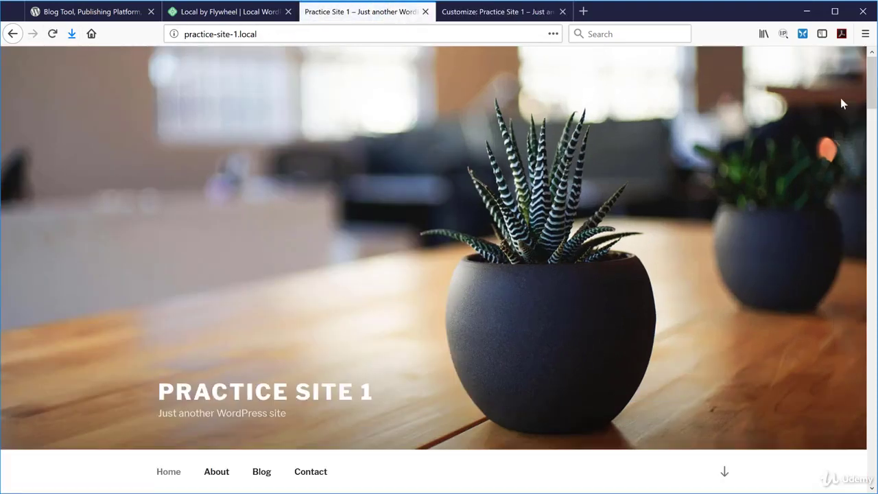
pyautogui.scroll(-3, 871, 99)
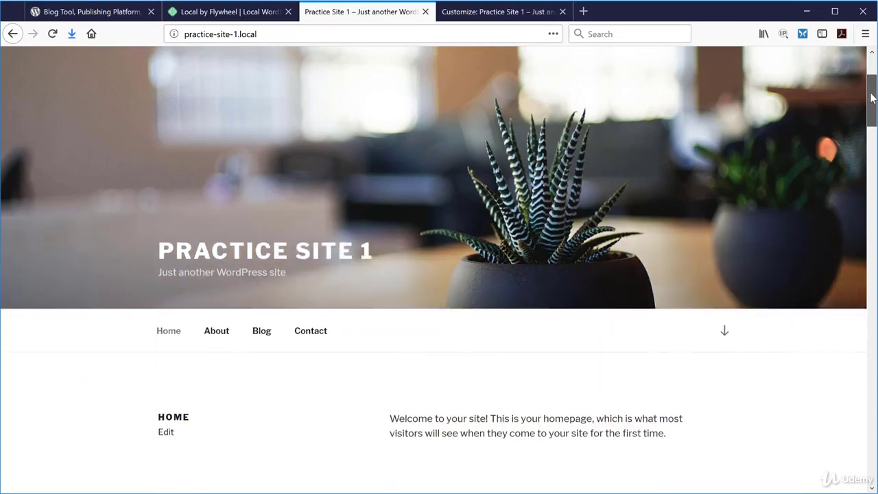
pyautogui.moveTo(871, 98); pyautogui.dragTo(872, 70)
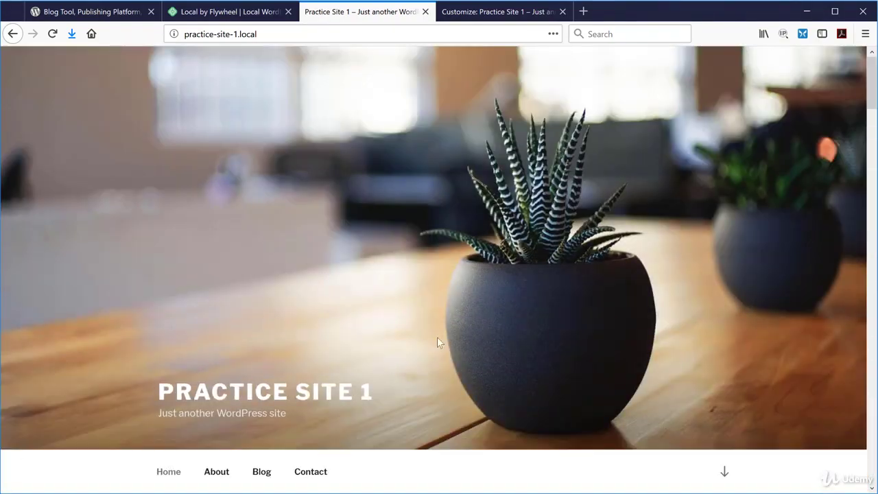
pyautogui.scroll(-8, 467, 272)
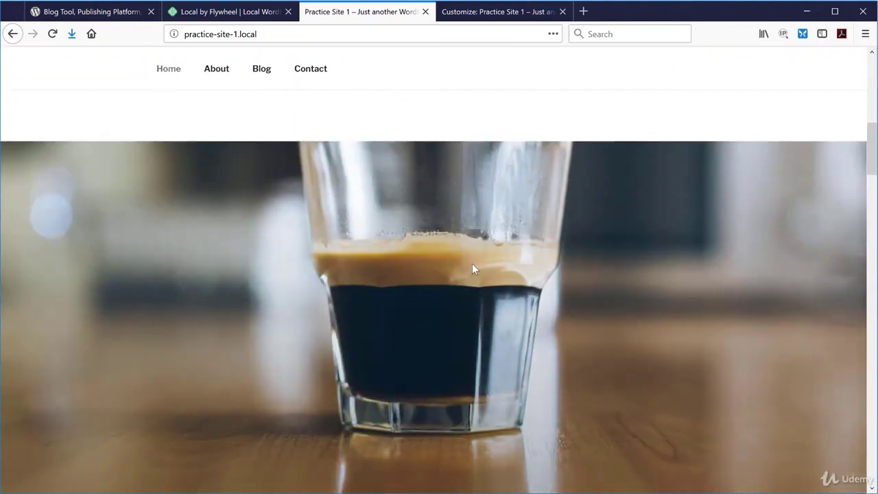
pyautogui.scroll(10, 472, 265)
pyautogui.click(484, 15)
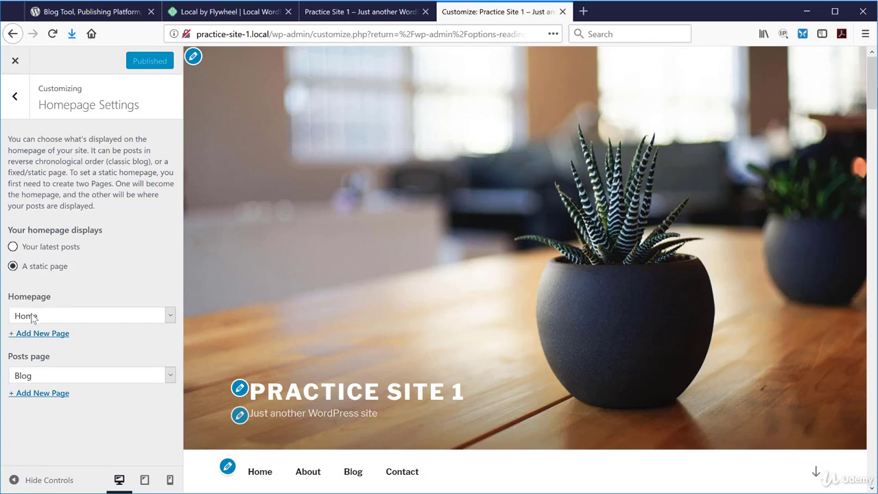
# Close the Customizer, open the Home page for editing from the list of pages, and examine its welcome text
pyautogui.click(16, 60)
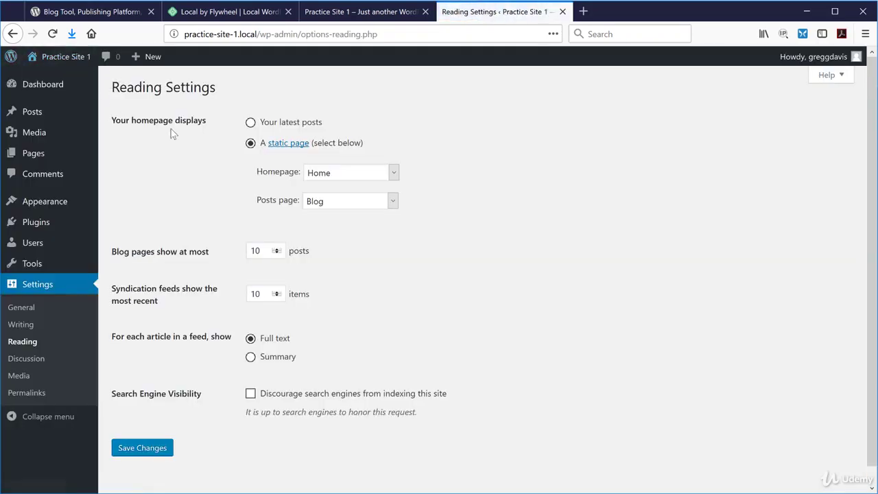
pyautogui.moveTo(55, 157)
pyautogui.click(119, 155)
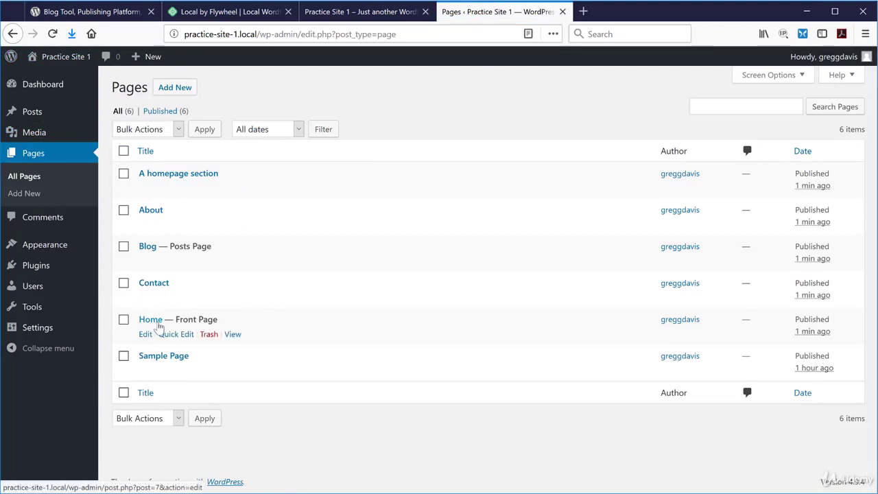
pyautogui.click(151, 321)
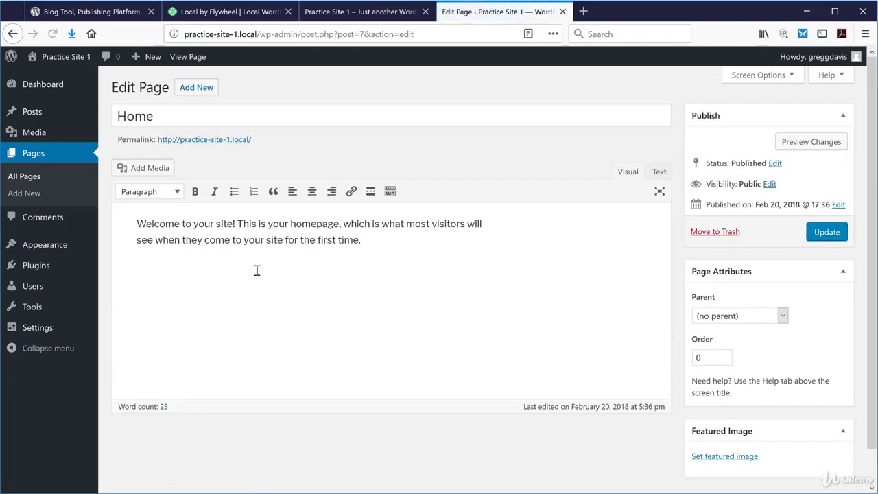
pyautogui.moveTo(140, 227); pyautogui.dragTo(325, 267)
pyautogui.click(327, 265)
# Return to the list of all pages and open the Blog posts page for editing
pyautogui.click(19, 176)
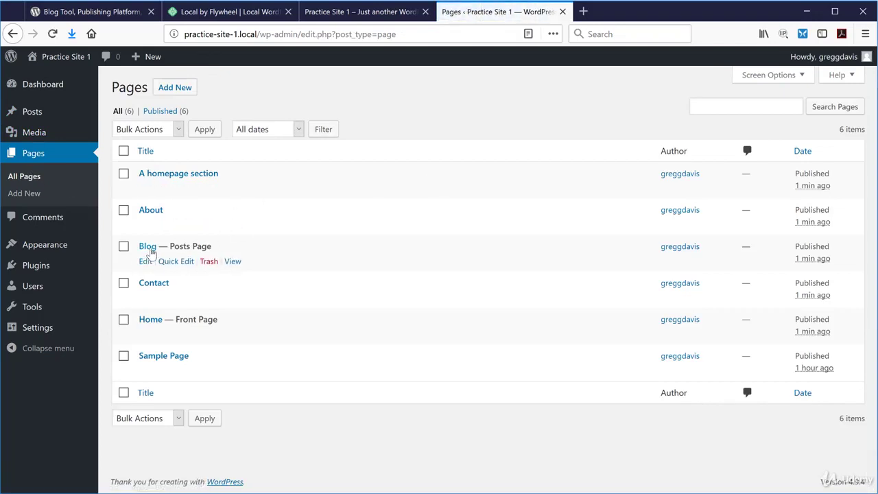
pyautogui.click(147, 248)
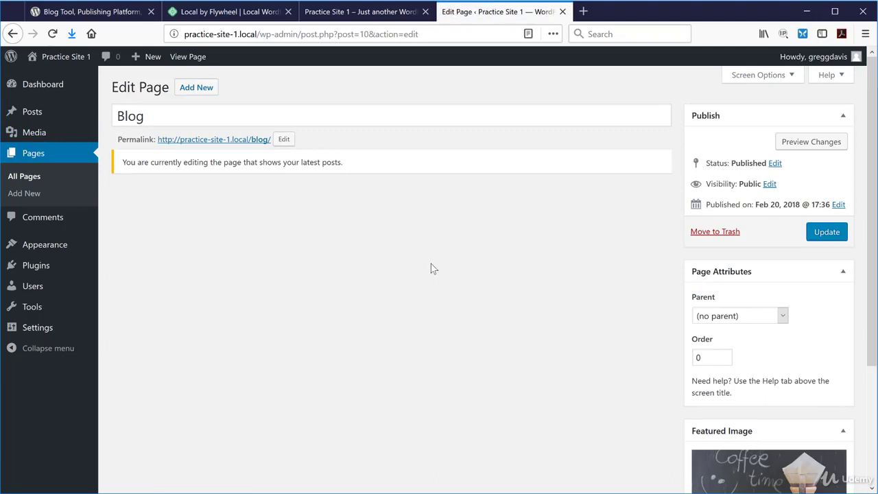
# Open the Blog page's permalink in a separate browser tab and switch to that live page
pyautogui.scroll(-1, 432, 270)
pyautogui.scroll(1, 436, 267)
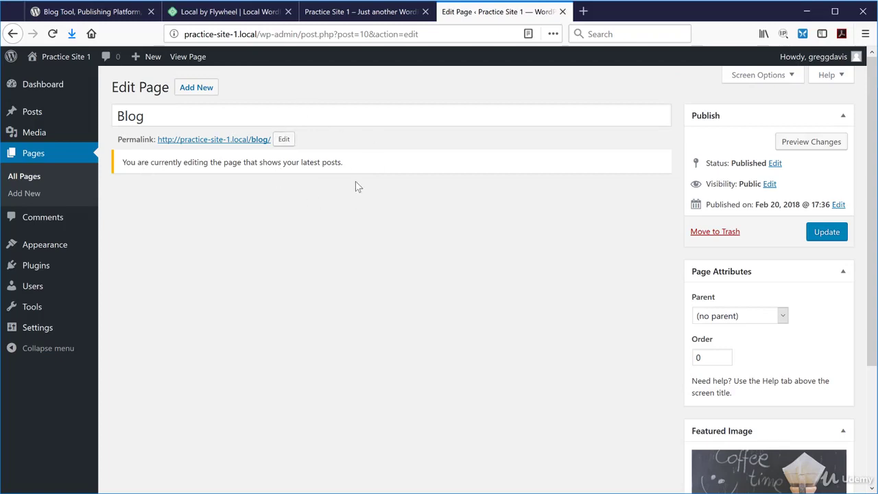
pyautogui.click(247, 142)
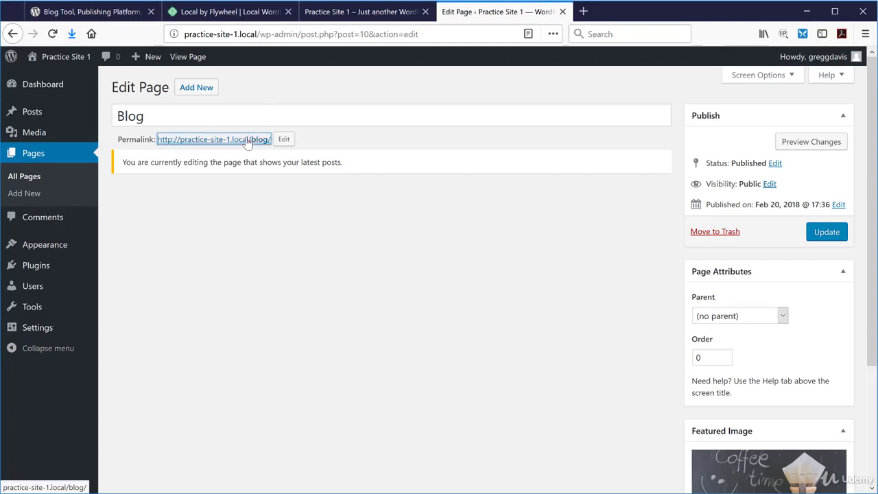
pyautogui.rightClick(247, 141)
pyautogui.click(292, 146)
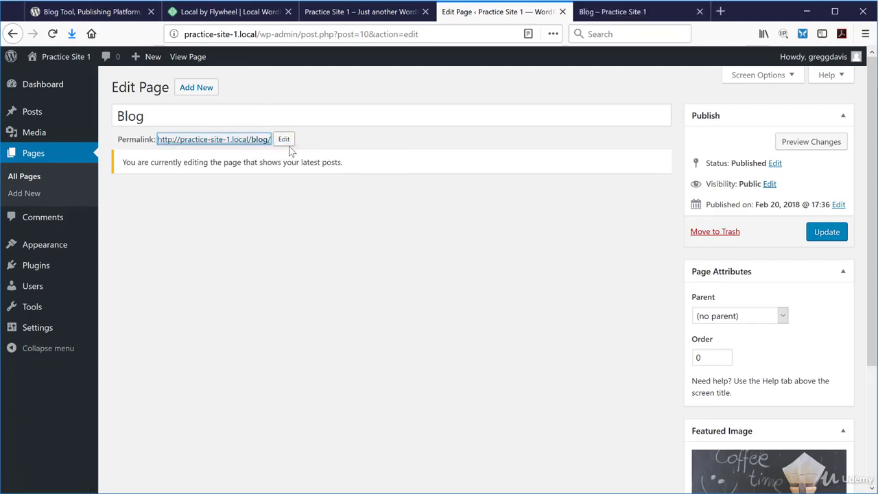
pyautogui.click(601, 12)
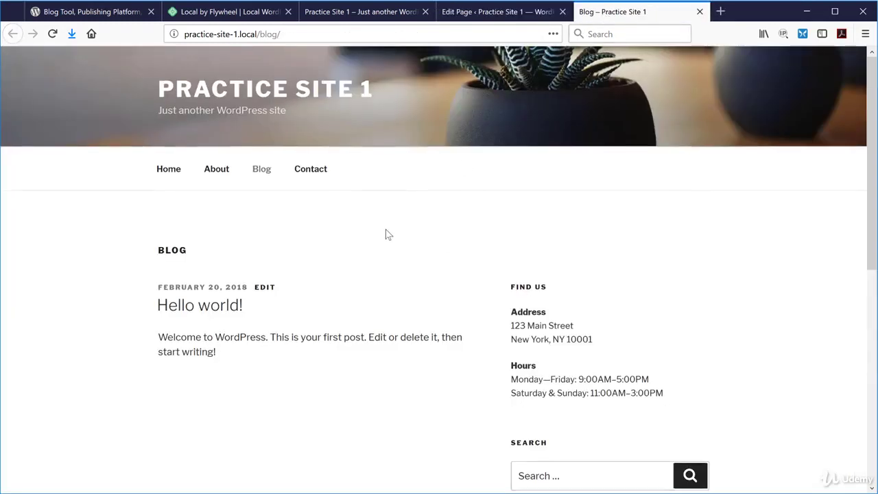
# Examine the live Blog page from its menu and posts through the sidebar to the footer
pyautogui.scroll(-2, 384, 231)
pyautogui.scroll(2, 382, 240)
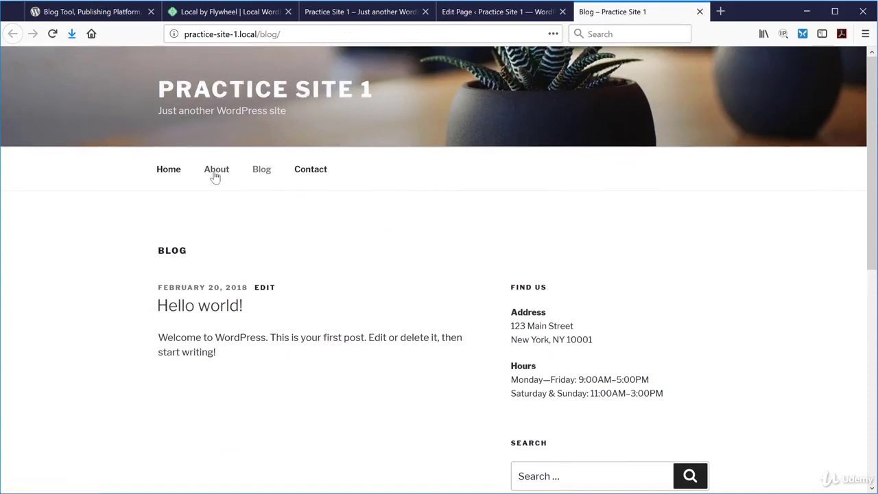
pyautogui.scroll(-3, 423, 228)
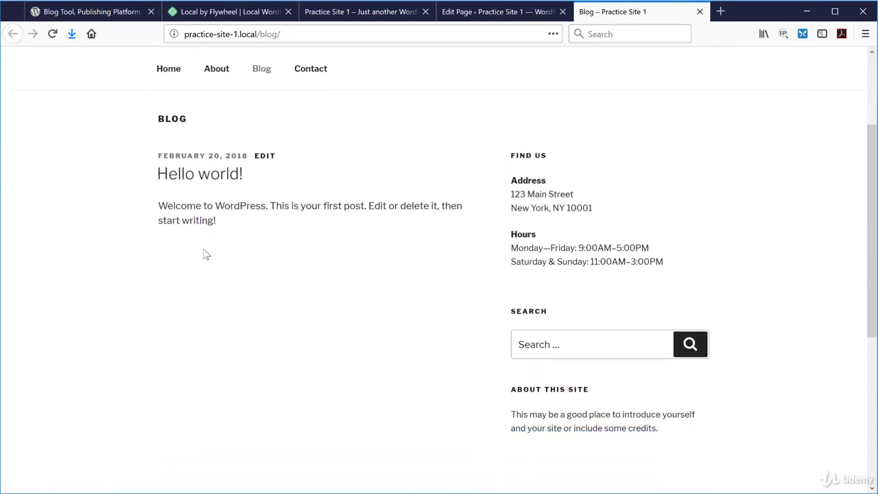
pyautogui.scroll(-2, 228, 273)
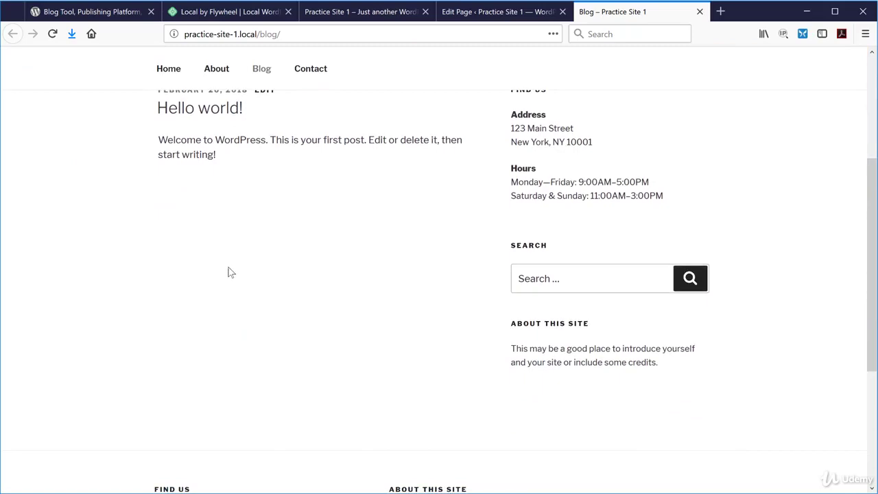
pyautogui.scroll(-5, 230, 273)
pyautogui.scroll(10, 230, 268)
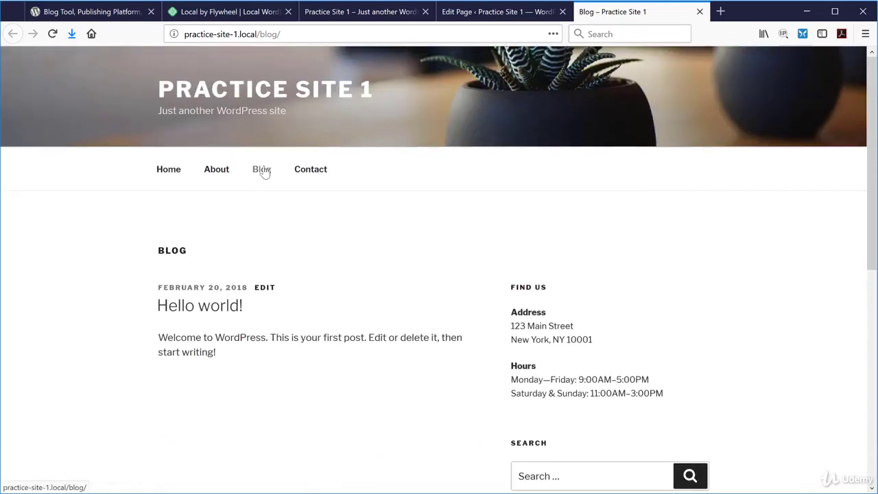
# Switch to the live Practice Site 1 front page and examine its header, menu links and Home section
pyautogui.click(400, 11)
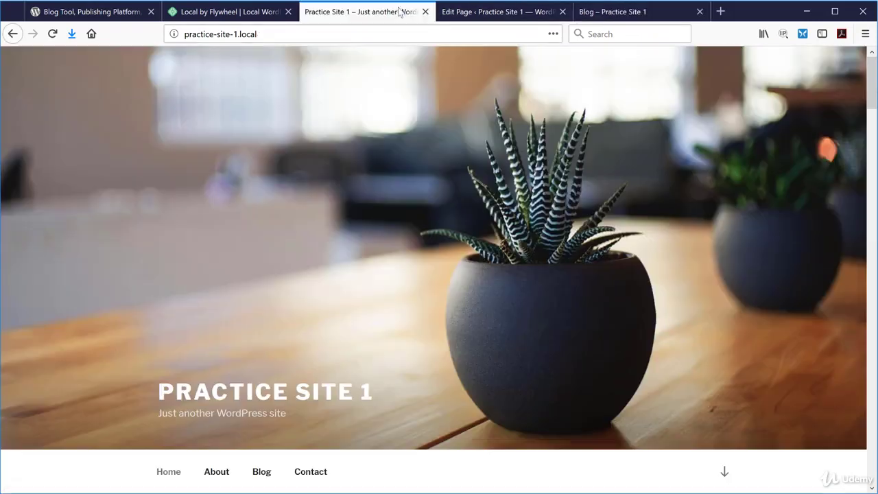
pyautogui.scroll(-3, 298, 245)
pyautogui.scroll(3, 297, 245)
pyautogui.scroll(-4, 332, 215)
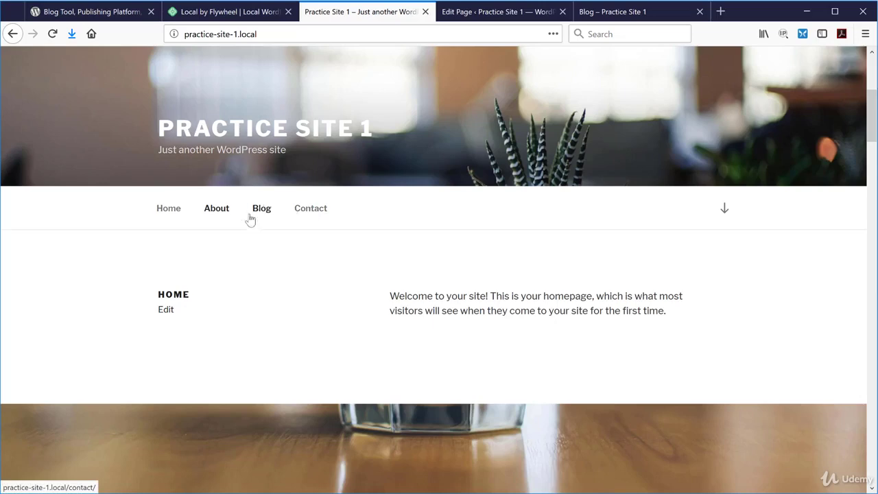
pyautogui.scroll(2, 110, 262)
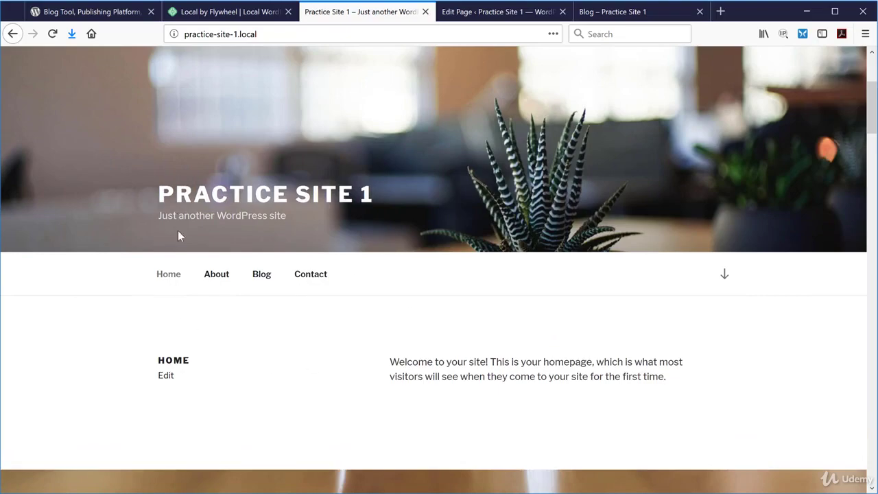
pyautogui.scroll(-10, 118, 326)
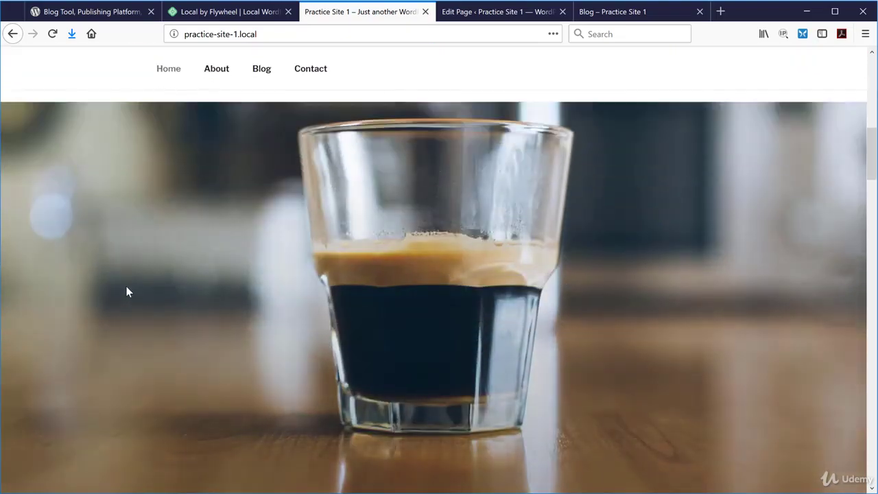
pyautogui.scroll(10, 138, 293)
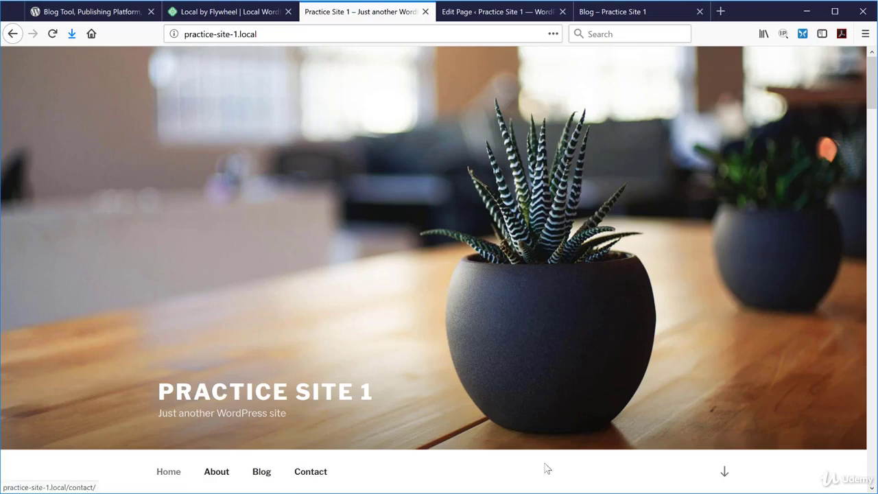
# Jump from the front page header to the content and review the homepage sections as far as About
pyautogui.click(724, 471)
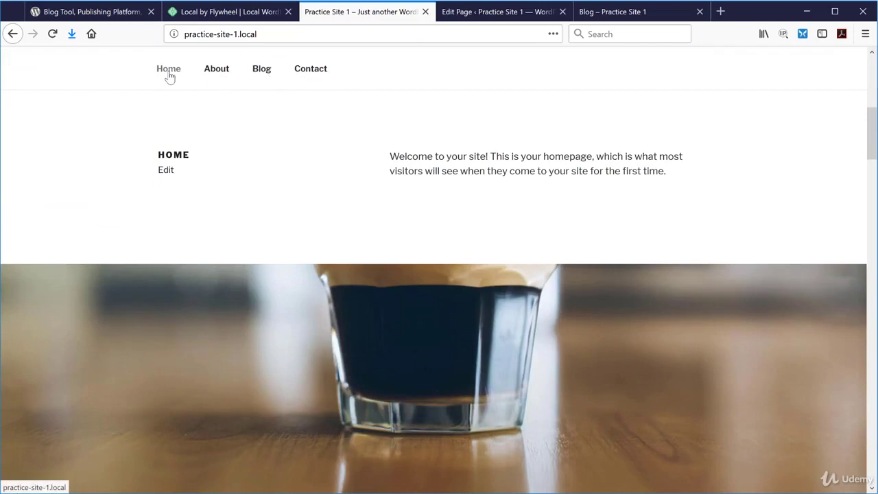
pyautogui.scroll(-3, 291, 164)
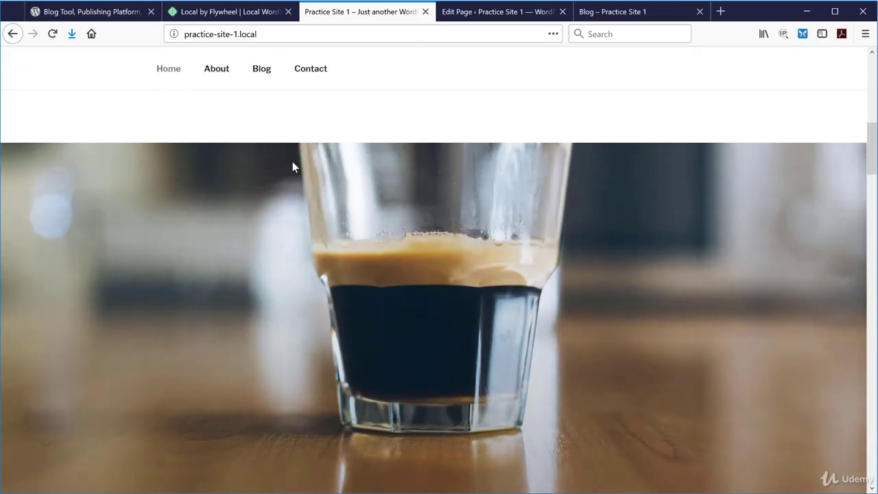
pyautogui.scroll(-10, 292, 161)
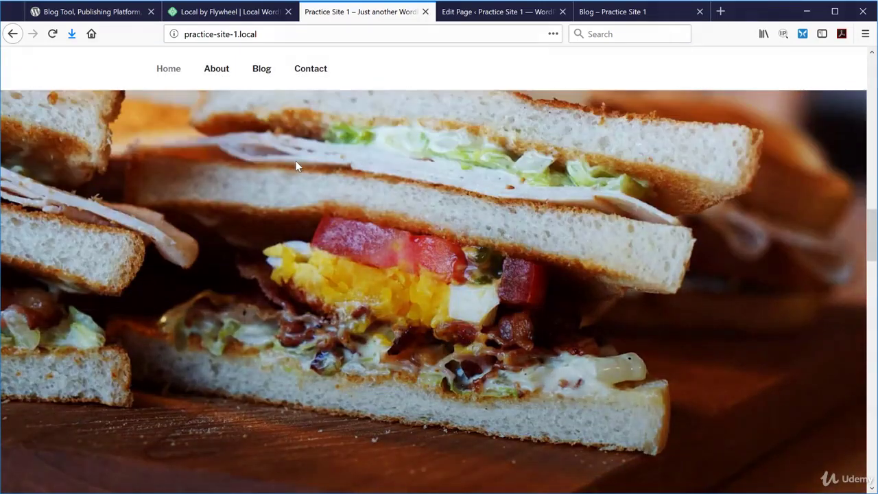
pyautogui.scroll(-8, 296, 165)
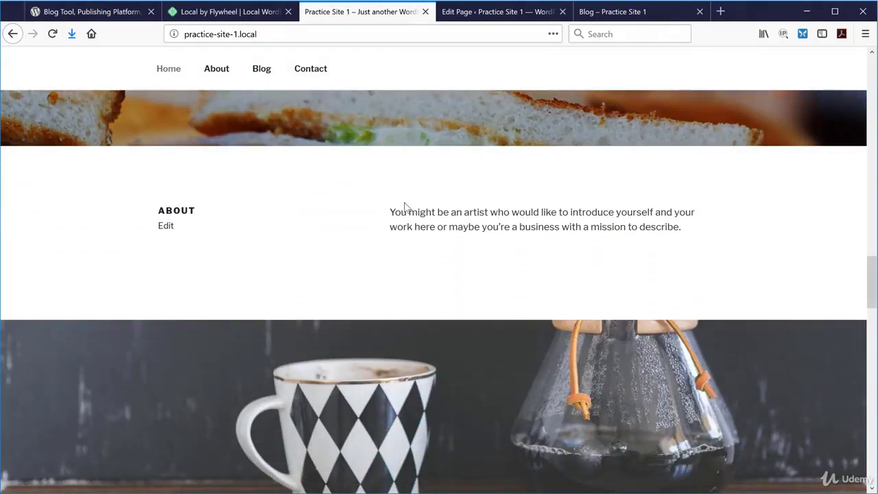
# Open the site's Contact page, review it down to the footer, and return to Home
pyautogui.click(306, 71)
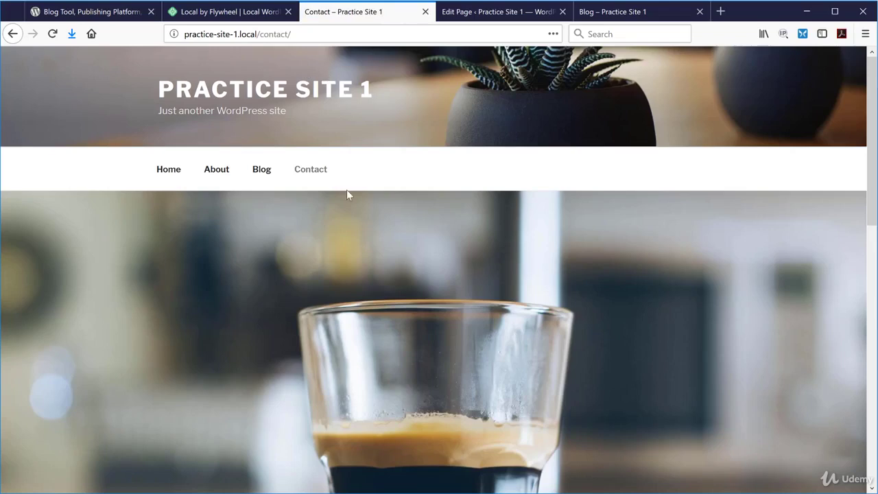
pyautogui.scroll(-5, 286, 221)
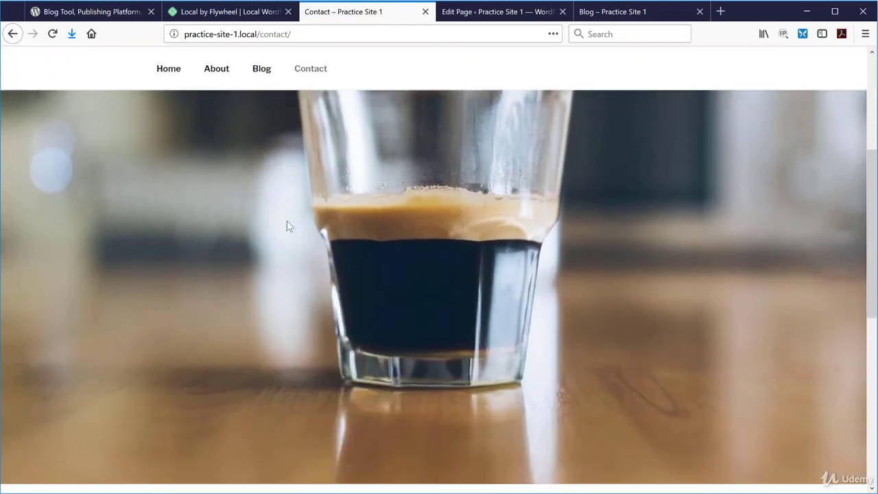
pyautogui.scroll(-4, 287, 221)
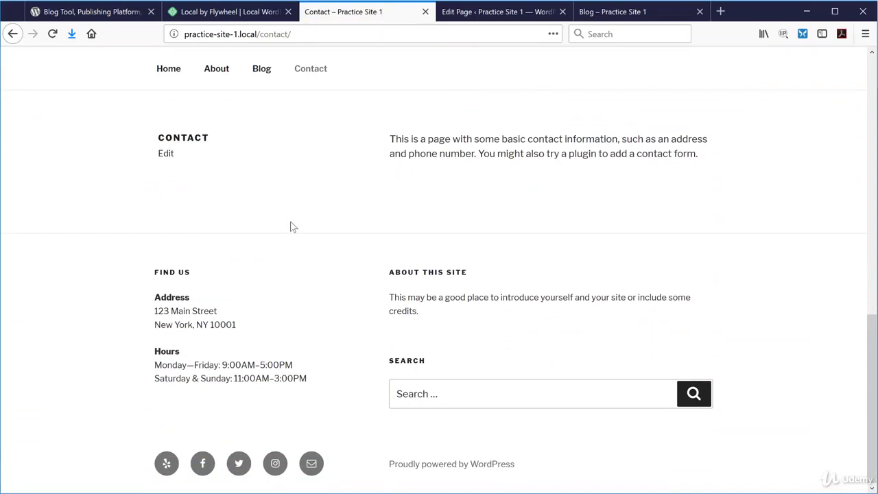
pyautogui.scroll(9, 295, 225)
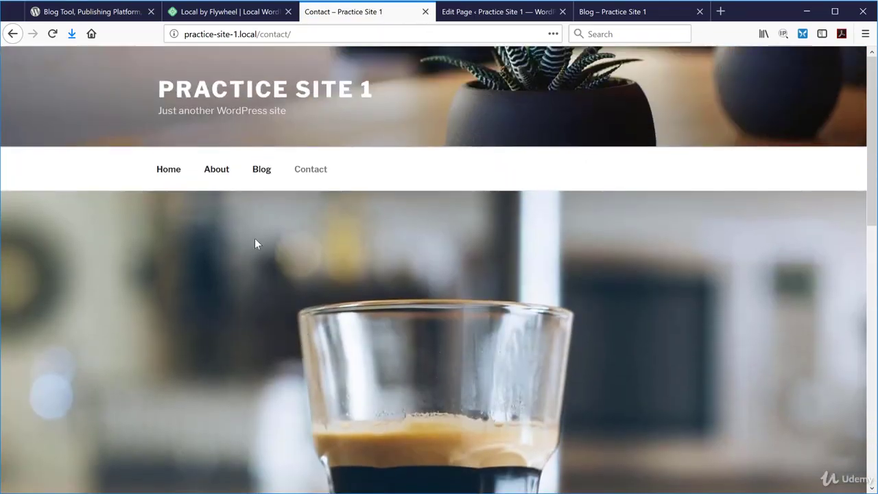
pyautogui.click(160, 169)
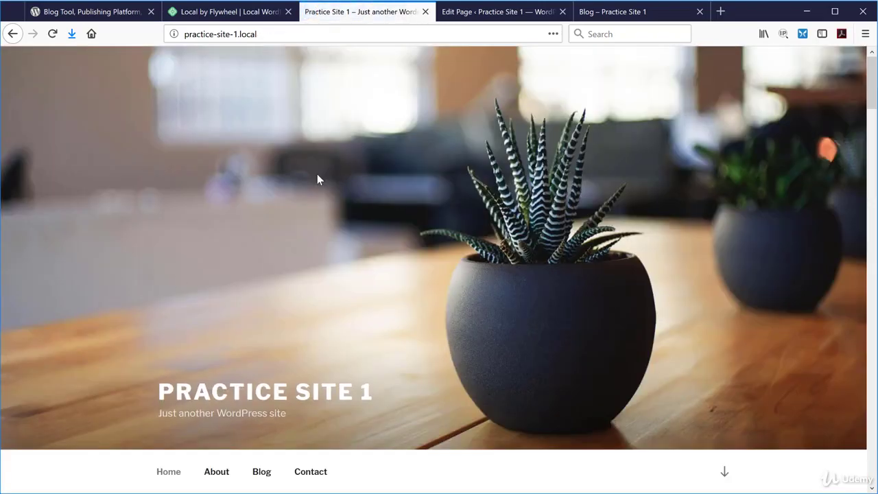
# Switch back to the Blog page editor and open the list of all pages
pyautogui.click(484, 12)
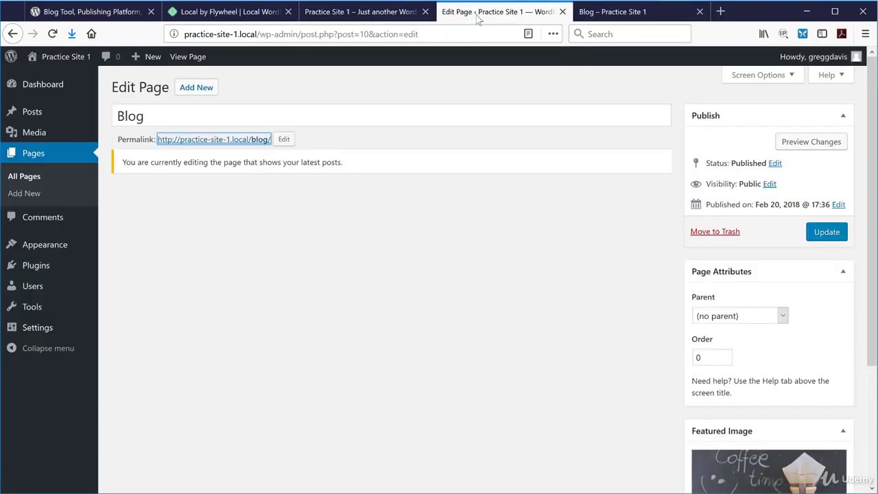
pyautogui.click(35, 176)
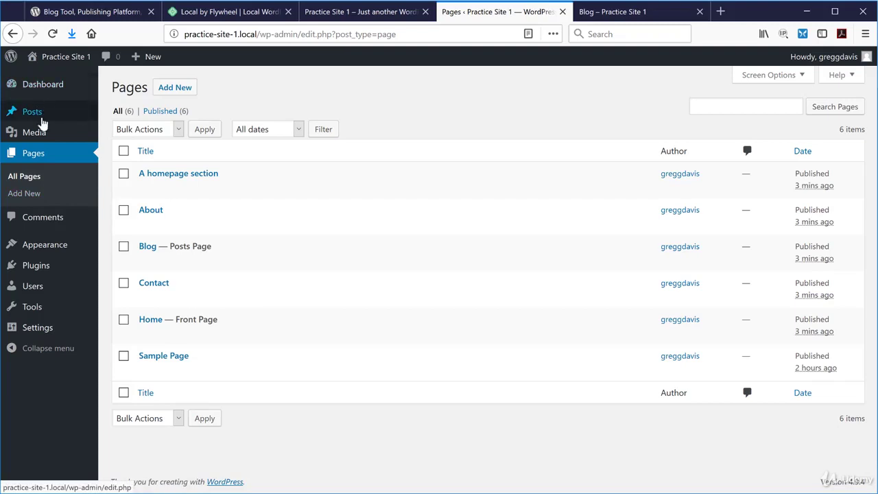
pyautogui.moveTo(47, 111)
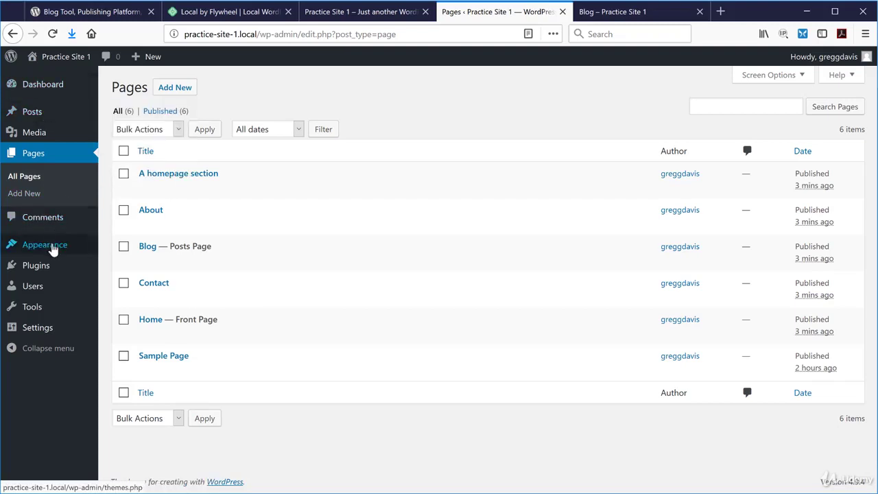
# Open the Customizer, examine the items of the Top Menu, and close the Customizer
pyautogui.moveTo(52, 251)
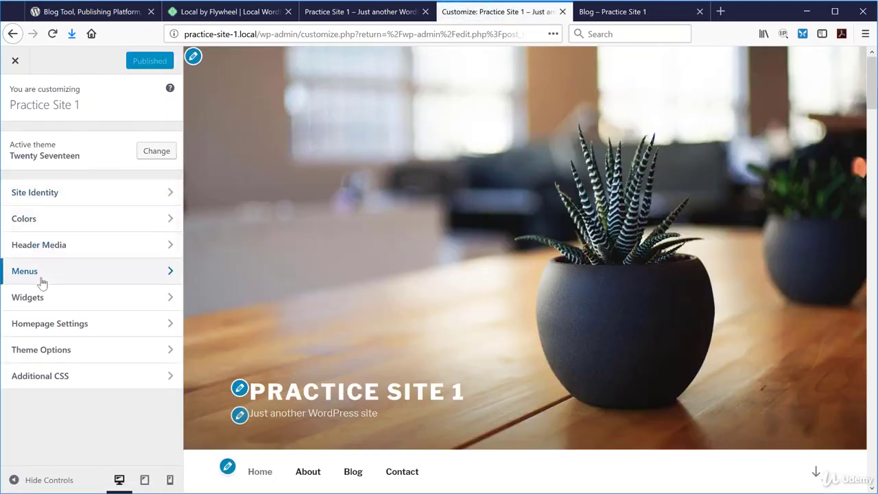
pyautogui.click(42, 281)
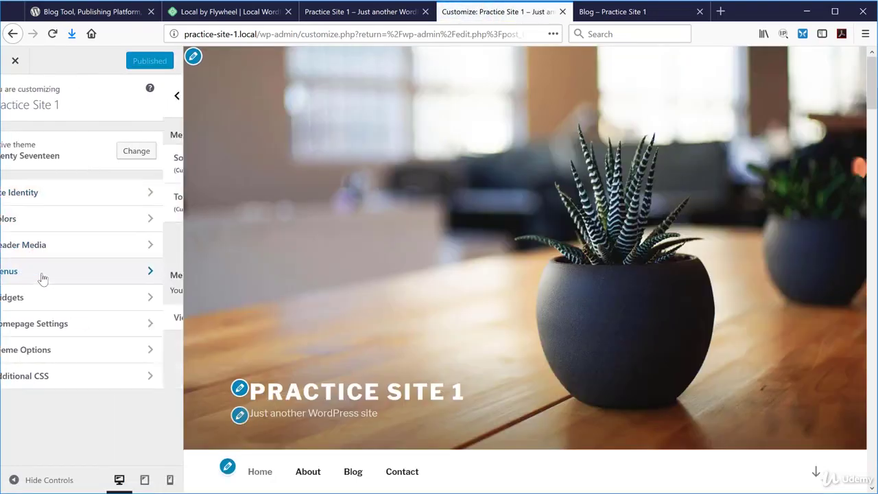
pyautogui.click(60, 206)
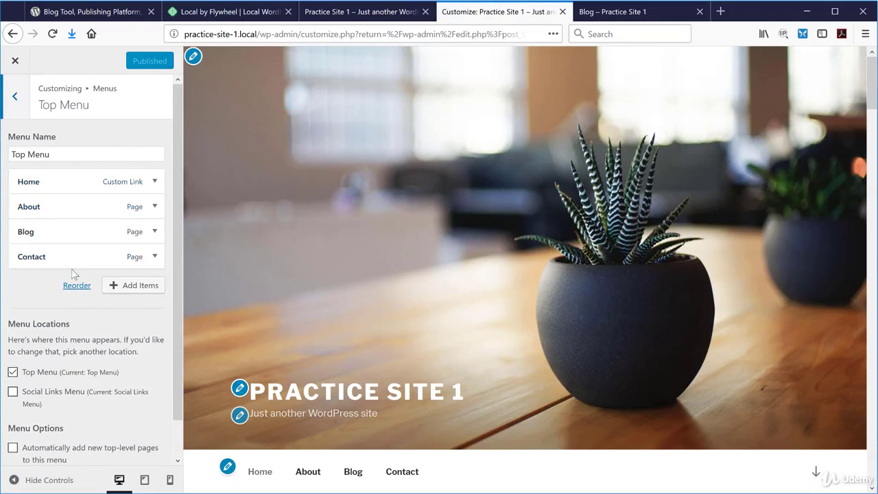
pyautogui.click(18, 60)
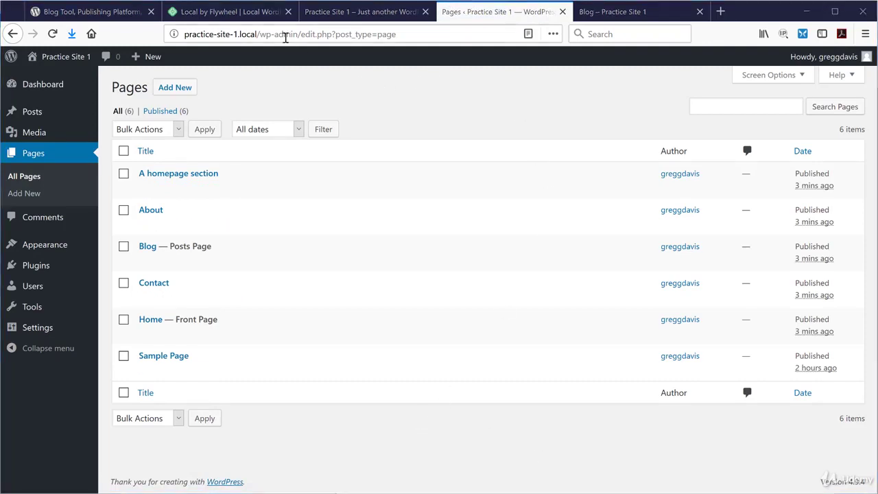
# View the Local by Flywheel website and switch to the Local app to look at Practice Site 2's setup details
pyautogui.click(267, 12)
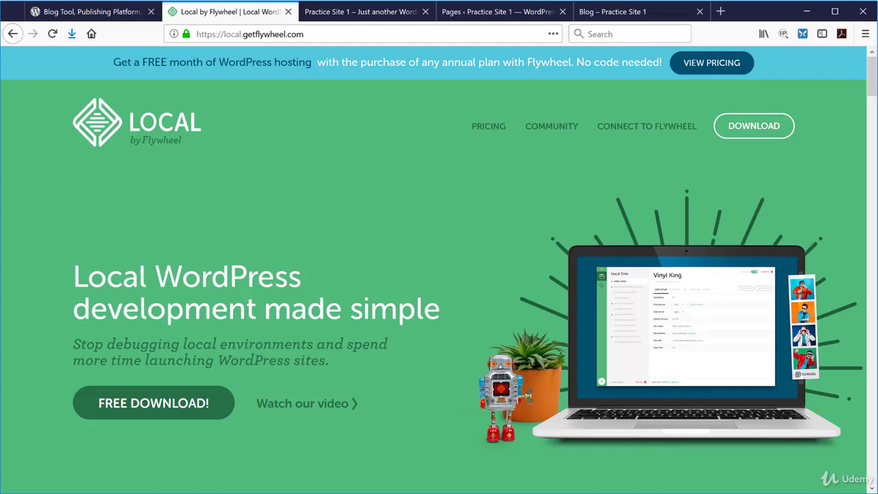
pyautogui.hotkey('alt', 'Tab')
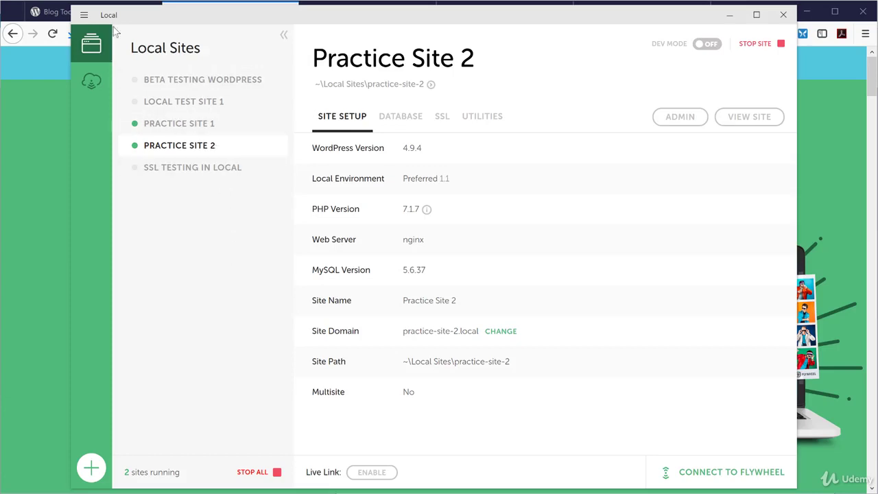
# Open the WordPress download page on WordPress.org, check the Local app's site list, and return to the download page
pyautogui.click(62, 14)
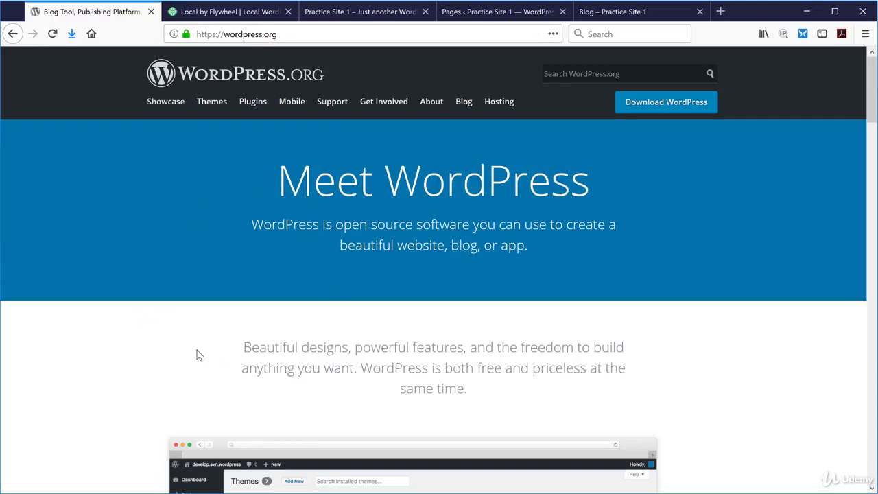
pyautogui.click(666, 108)
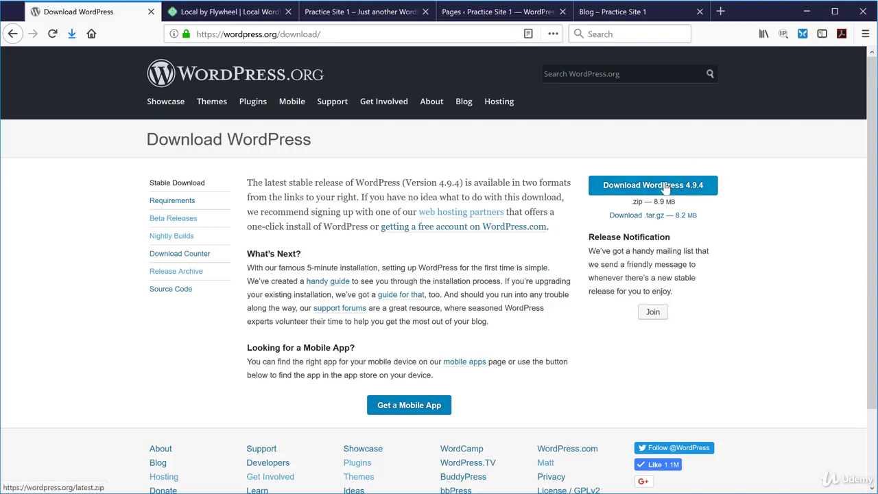
pyautogui.hotkey('alt', 'Tab')
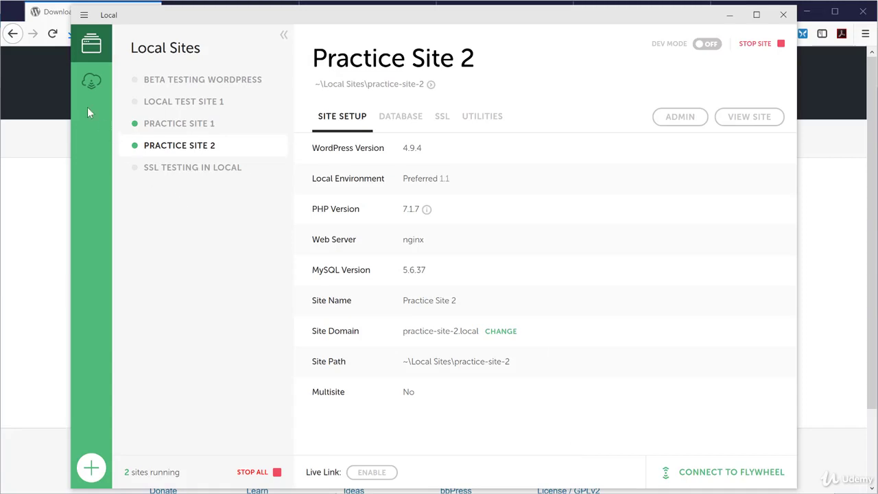
pyautogui.click(62, 110)
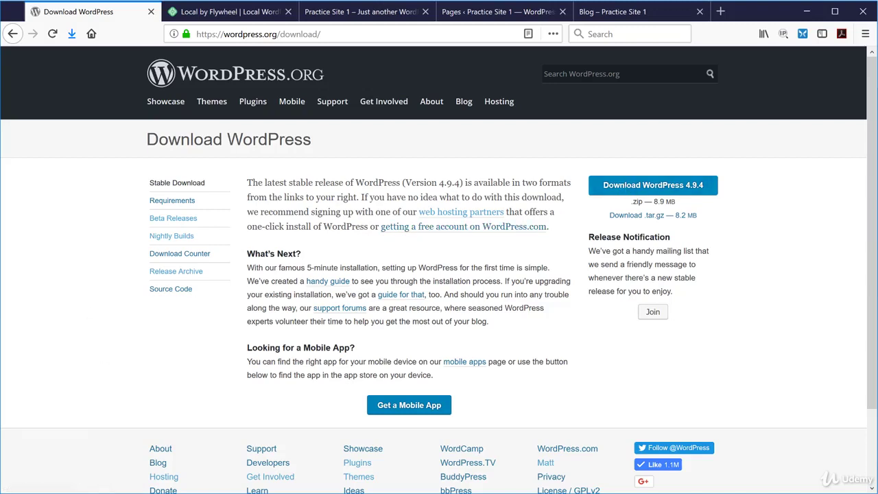
# Switch to File Explorer and open the Local Sites folder inside the user's profile folder on the Windows (C:) drive
pyautogui.hotkey('alt', 'Tab')
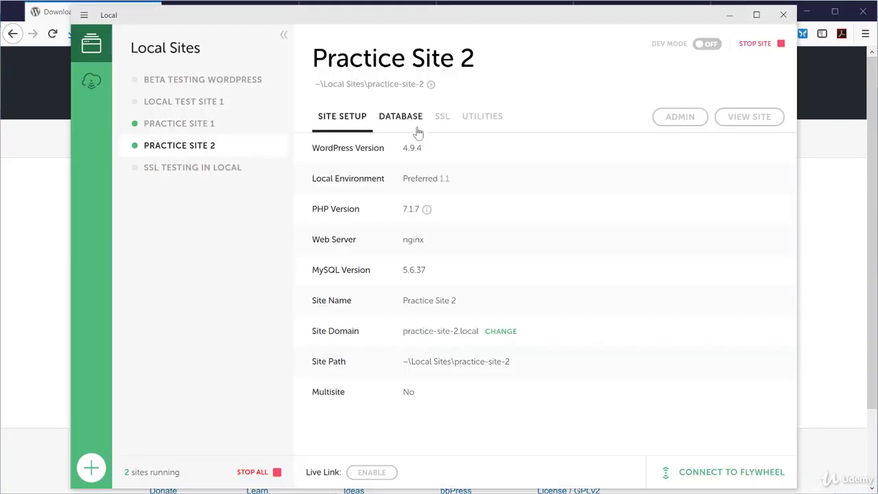
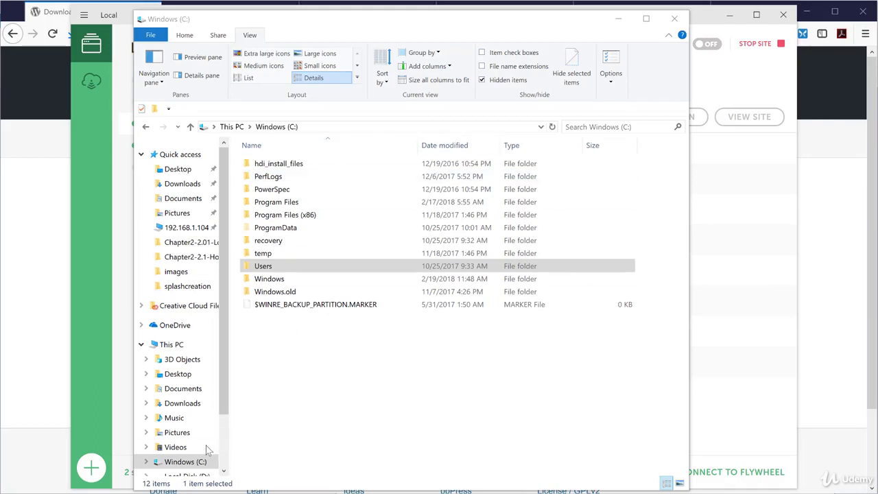
pyautogui.click(183, 465)
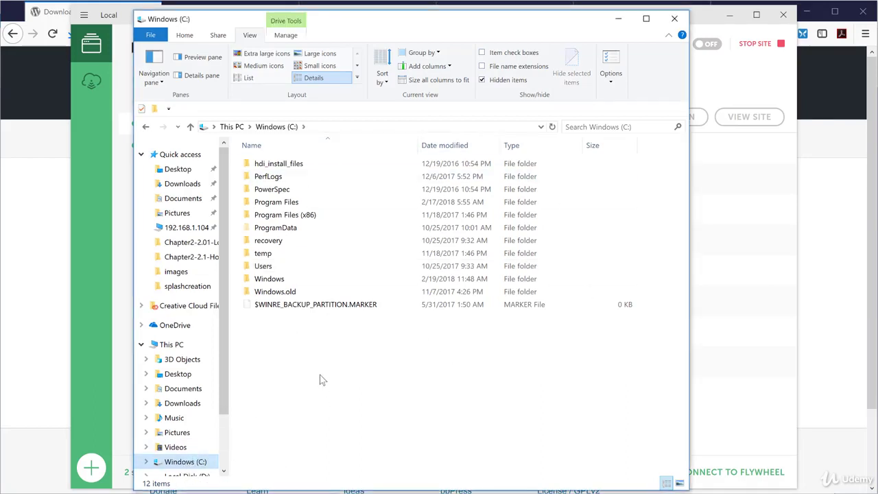
pyautogui.doubleClick(264, 266)
pyautogui.doubleClick(262, 190)
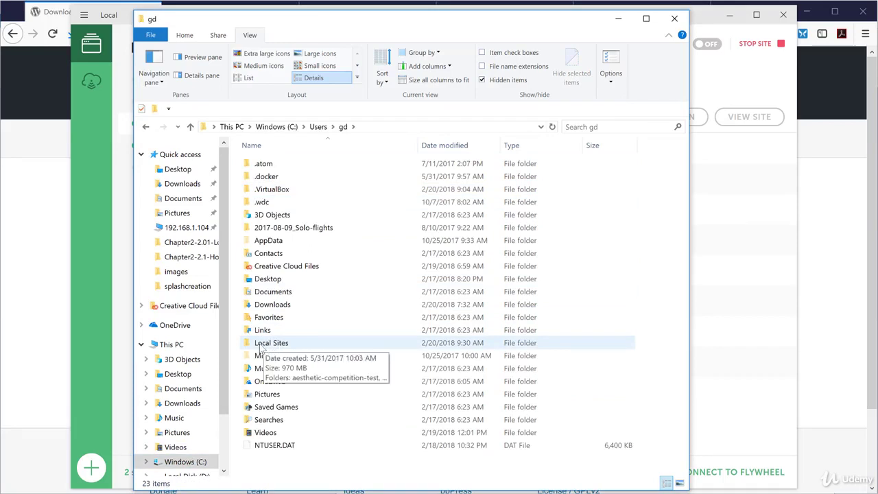
pyautogui.click(272, 347)
pyautogui.doubleClick(271, 345)
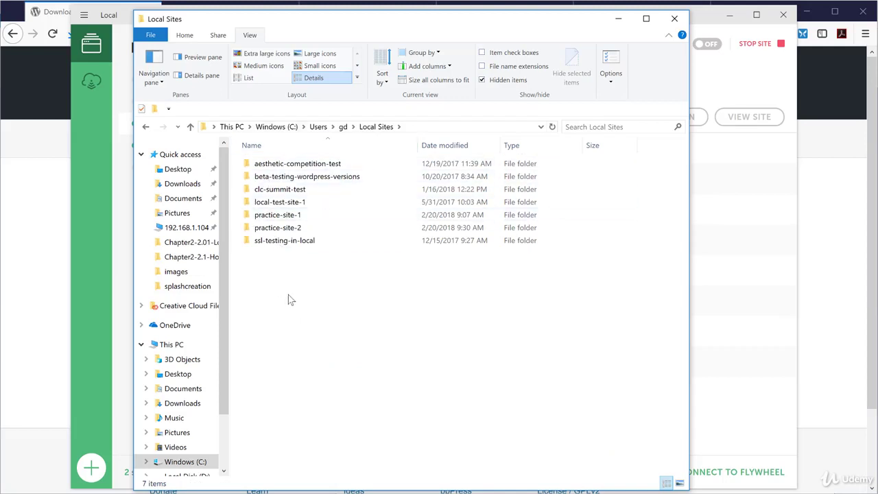
# Open the WordPress files of the first practice site in practice-site-1\app\public
pyautogui.doubleClick(276, 214)
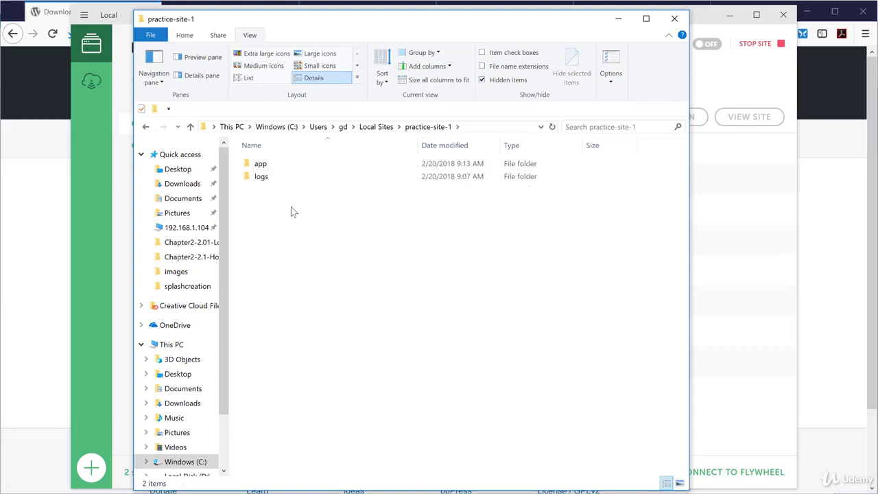
pyautogui.doubleClick(261, 167)
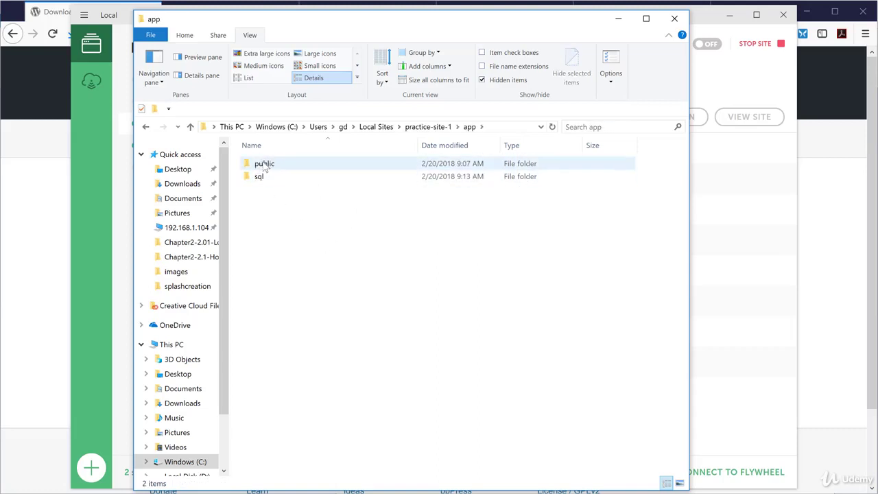
pyautogui.doubleClick(265, 166)
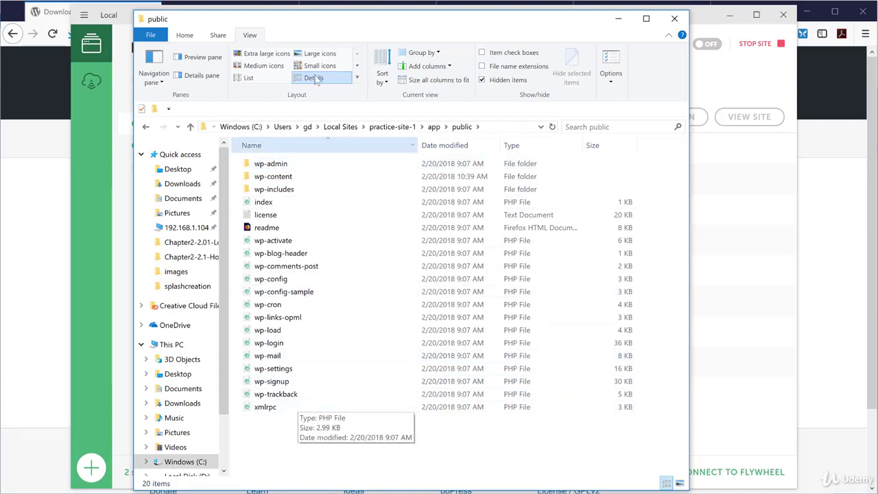
# View the WordPress download page again, return to the public folder and select the wp-config-sample file, then the wp-config file
pyautogui.click(59, 12)
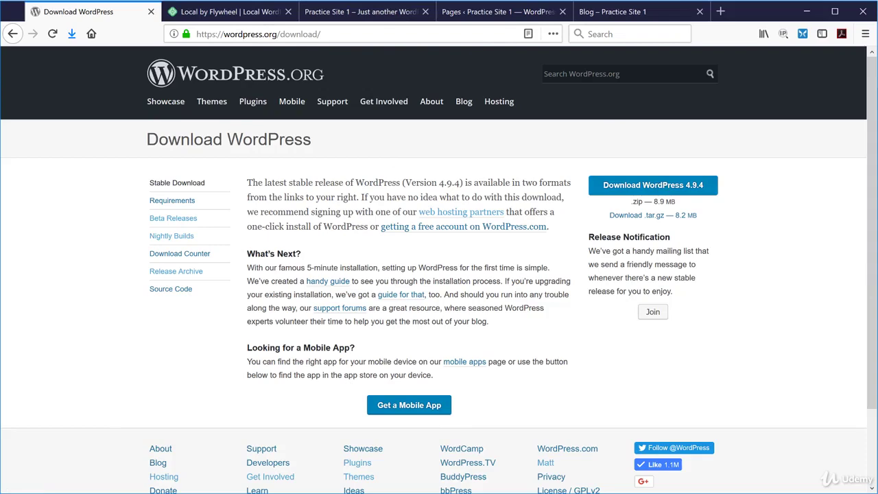
pyautogui.hotkey('alt', 'Tab')
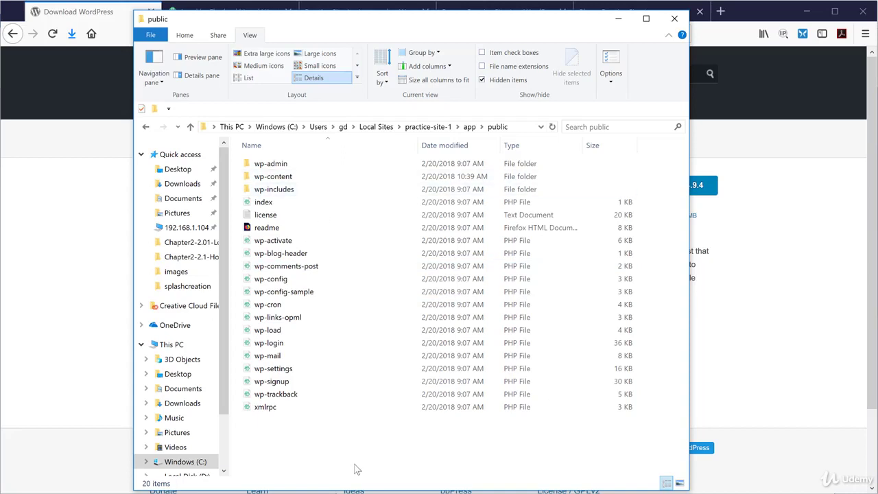
pyautogui.click(299, 295)
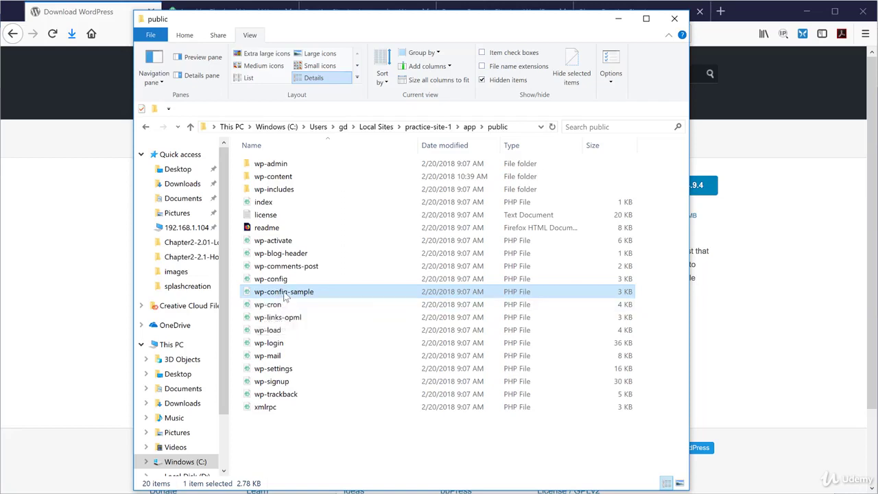
pyautogui.click(277, 280)
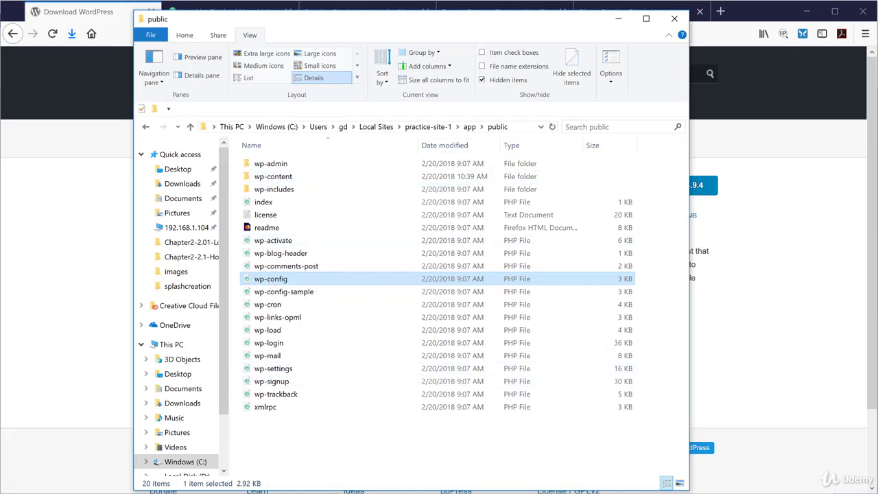
# Switch to the Local app, open Practice Site 1's database in Adminer, and view the wp_users table's structure and data
pyautogui.hotkey('alt', 'Tab')
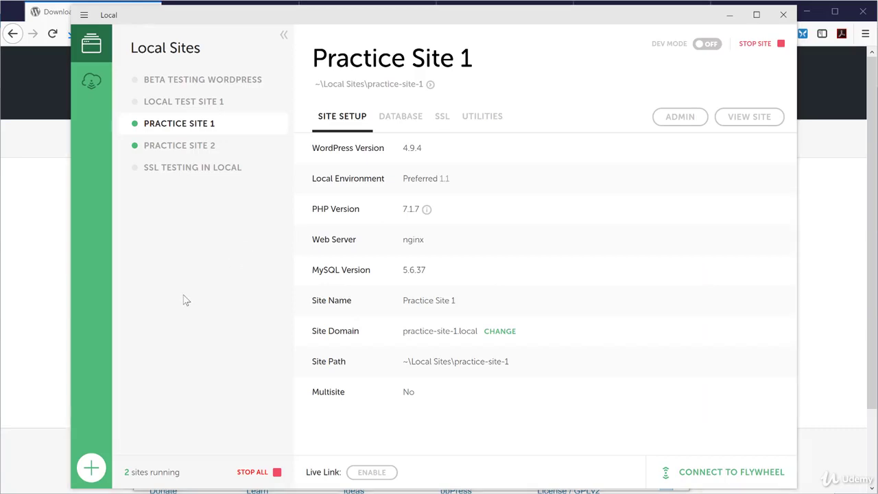
pyautogui.click(402, 120)
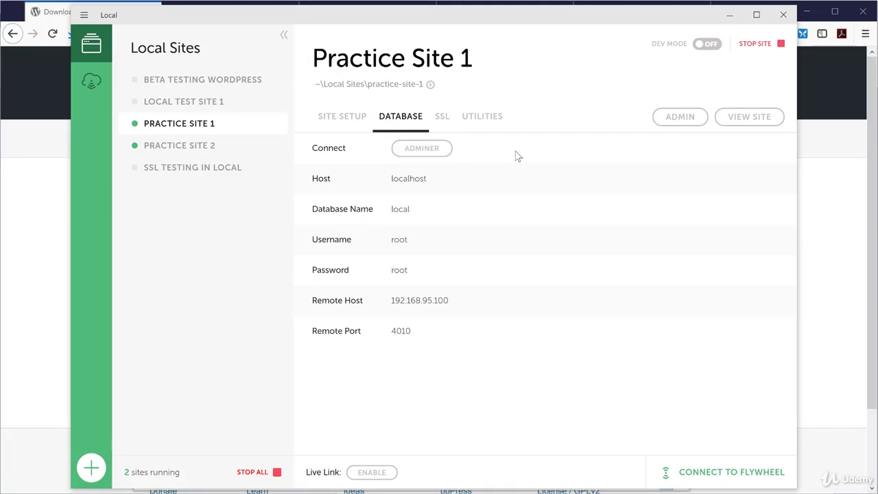
pyautogui.click(420, 151)
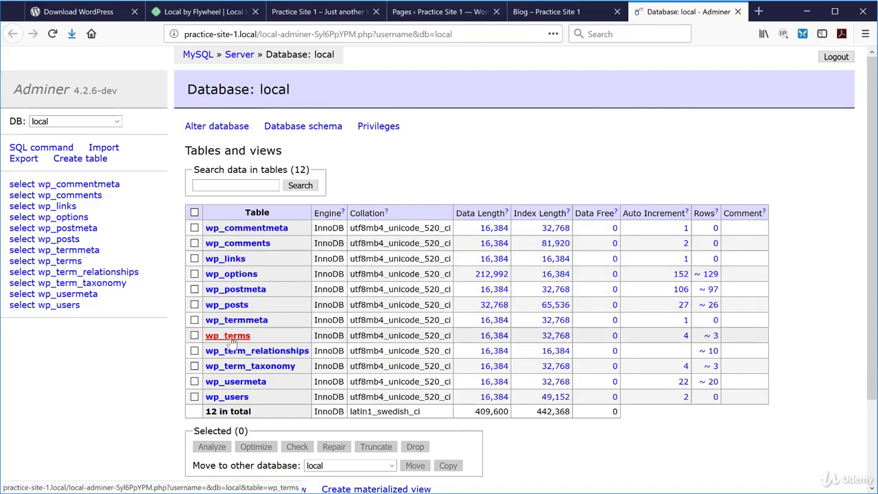
pyautogui.click(240, 401)
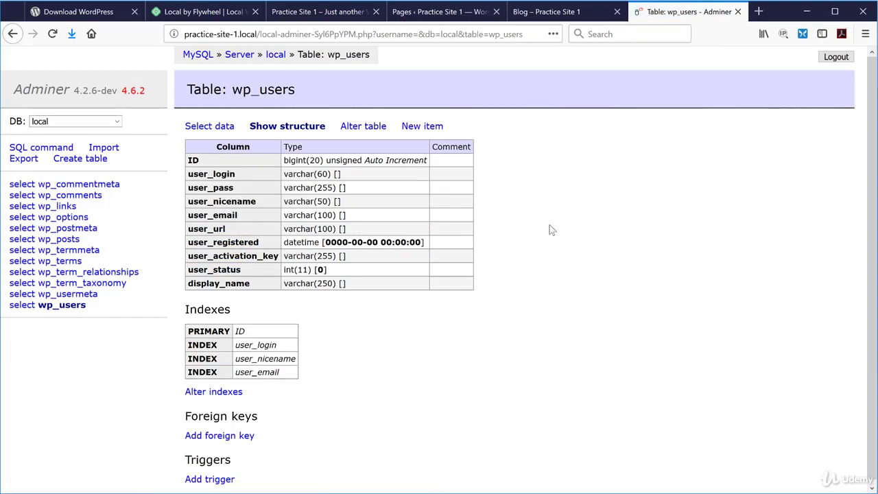
pyautogui.click(203, 128)
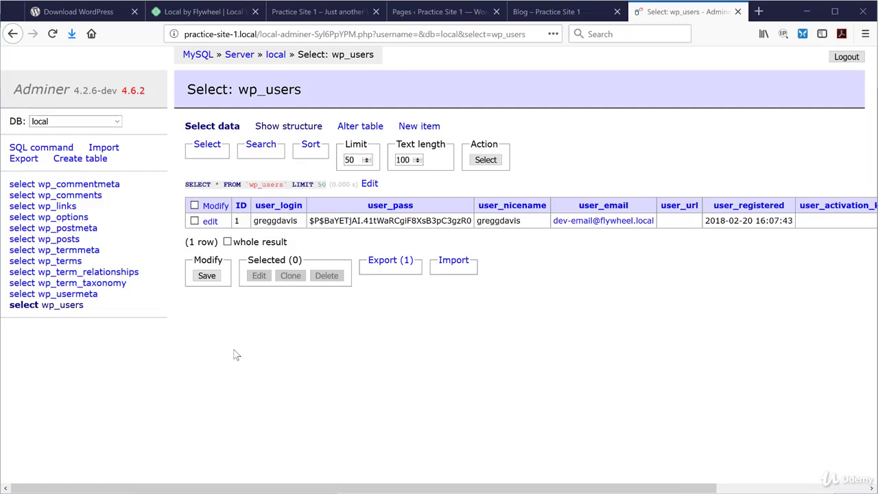
# Open the data of the wp_options table and look through its option names and values
pyautogui.click(82, 220)
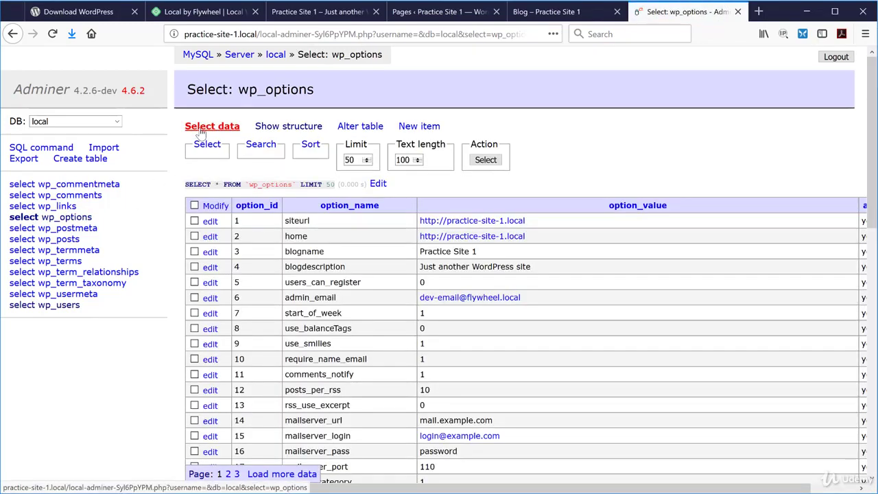
pyautogui.scroll(-3, 248, 334)
pyautogui.scroll(-18, 249, 335)
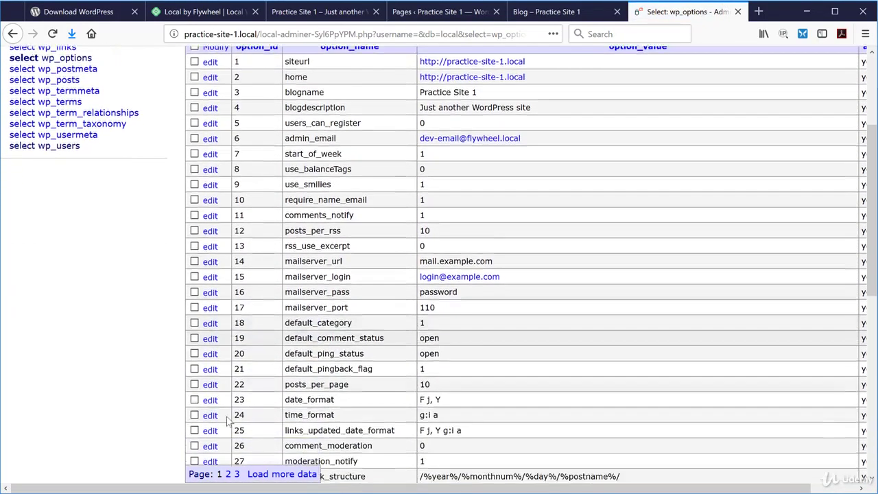
pyautogui.scroll(20, 300, 321)
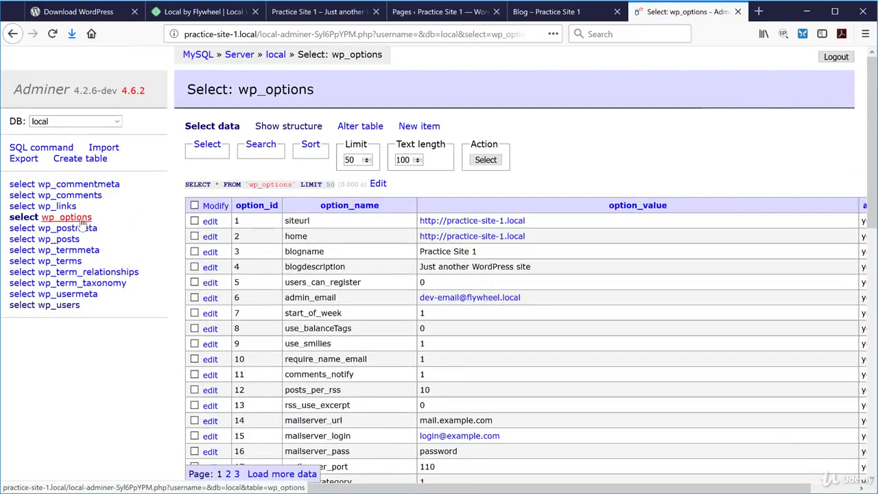
pyautogui.scroll(-20, 389, 322)
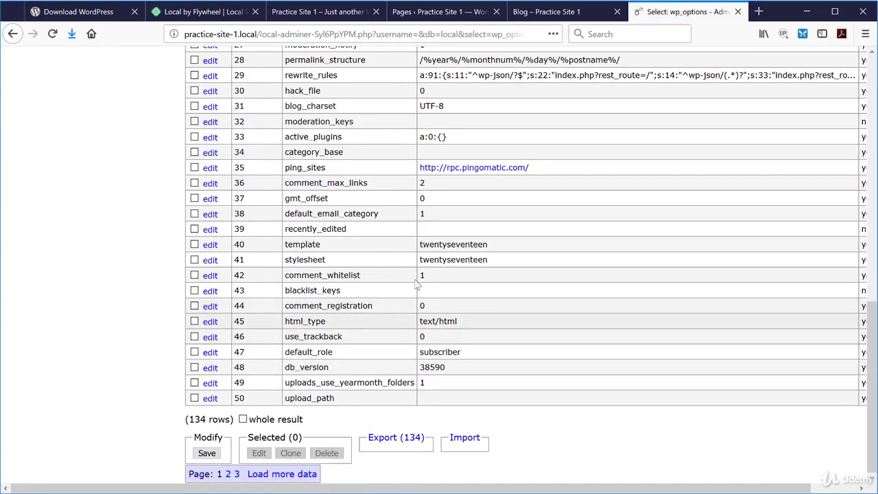
pyautogui.scroll(20, 383, 292)
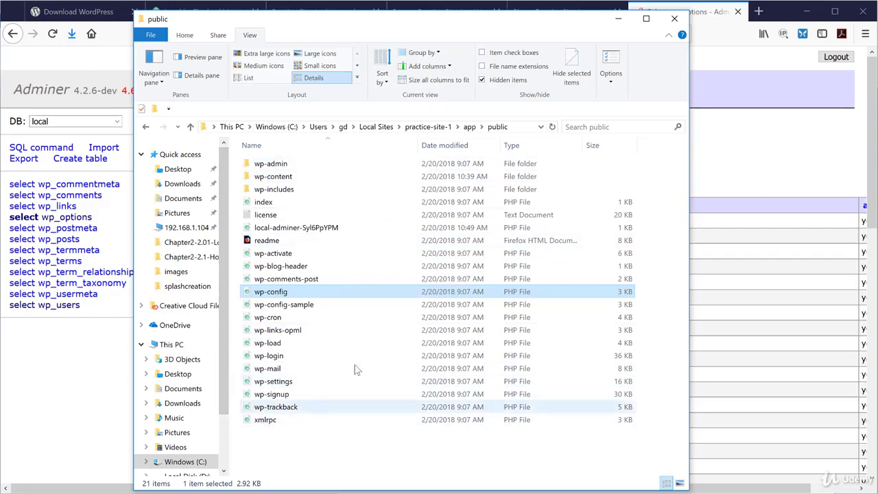
# Return to the public folder in File Explorer, look at the themes folder inside wp-content, and go back to wp-content
pyautogui.click(760, 146)
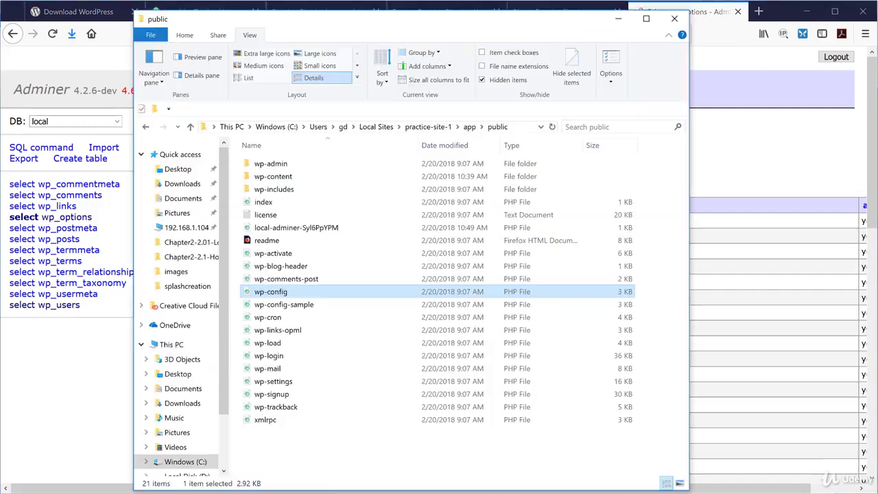
pyautogui.hotkey('alt', 'Tab')
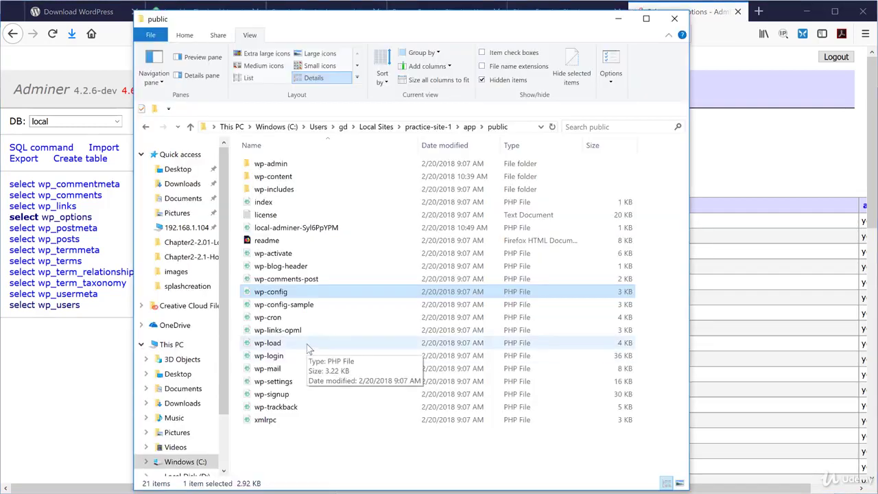
pyautogui.click(283, 179)
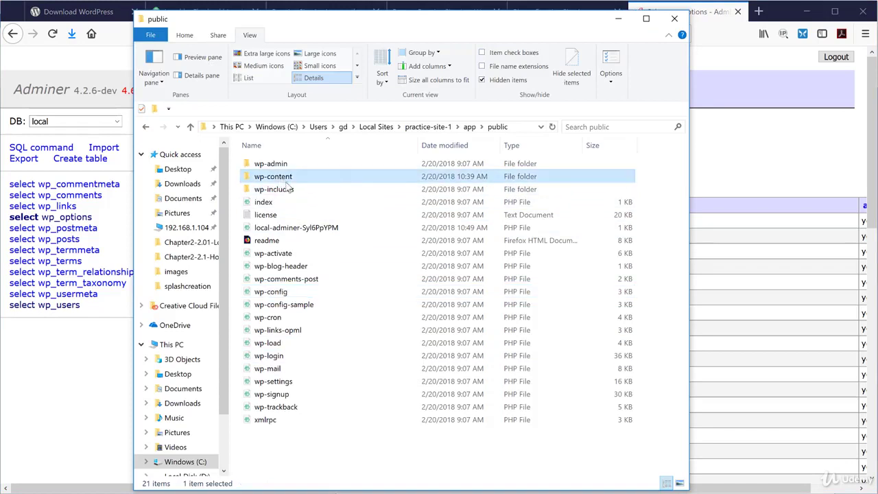
pyautogui.doubleClick(252, 180)
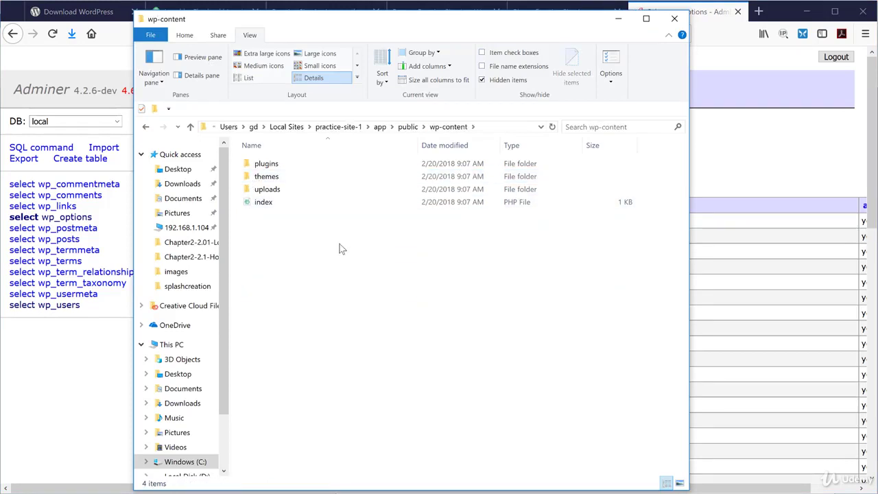
pyautogui.doubleClick(267, 180)
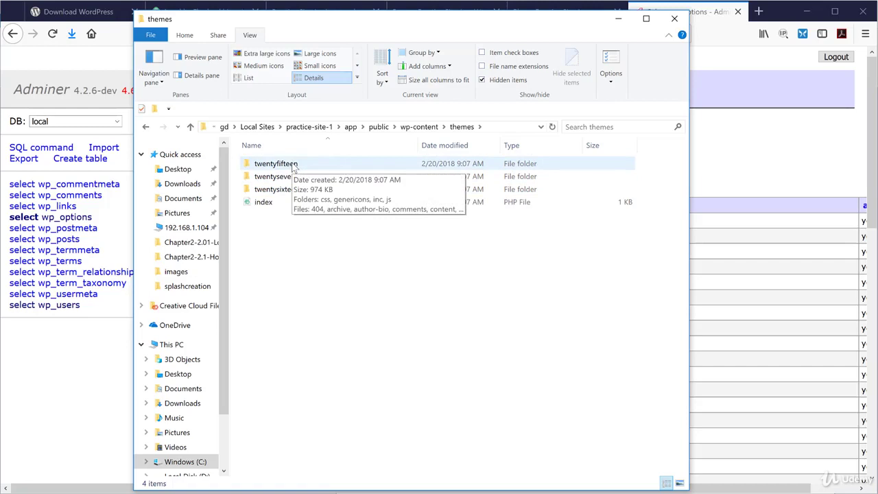
pyautogui.click(418, 127)
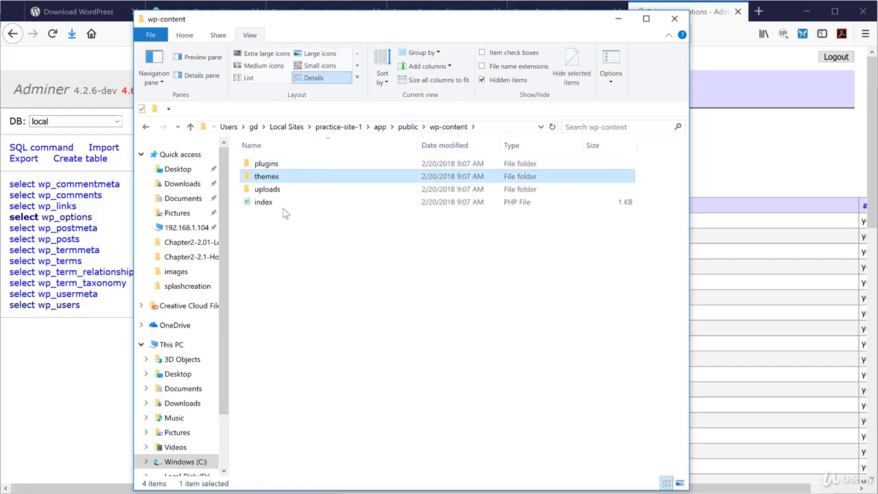
# Look inside the plugins folder and the uploads\2018\02 image folder, and return to the public folder
pyautogui.doubleClick(267, 164)
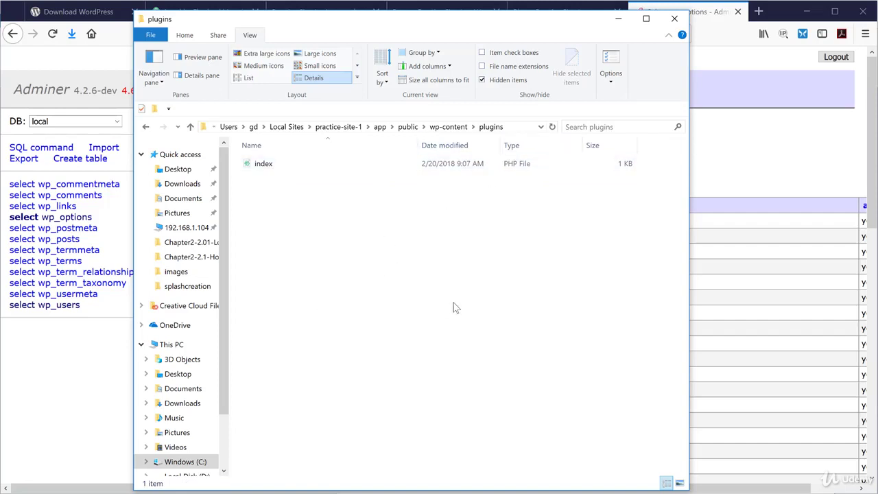
pyautogui.click(450, 127)
pyautogui.doubleClick(265, 189)
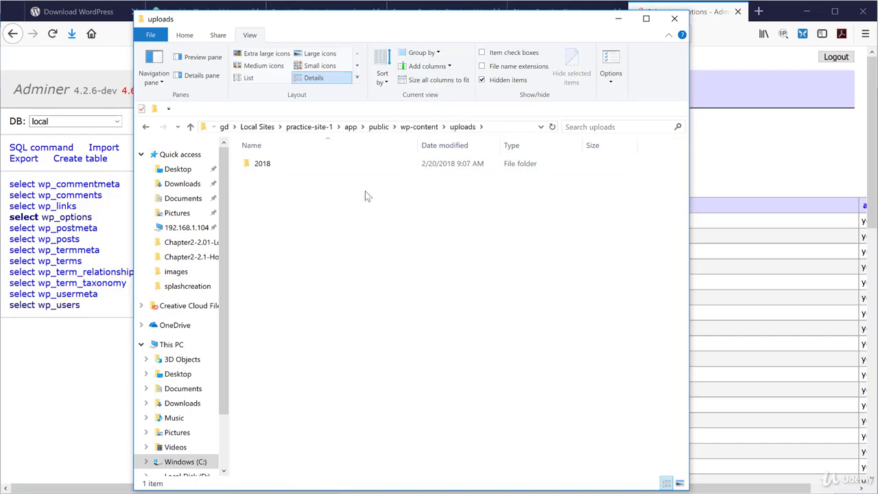
pyautogui.doubleClick(265, 169)
pyautogui.doubleClick(259, 166)
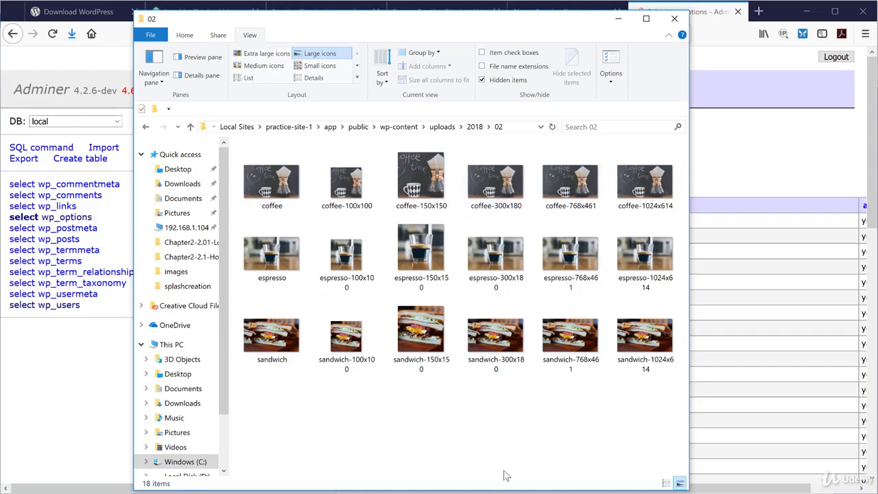
pyautogui.click(364, 130)
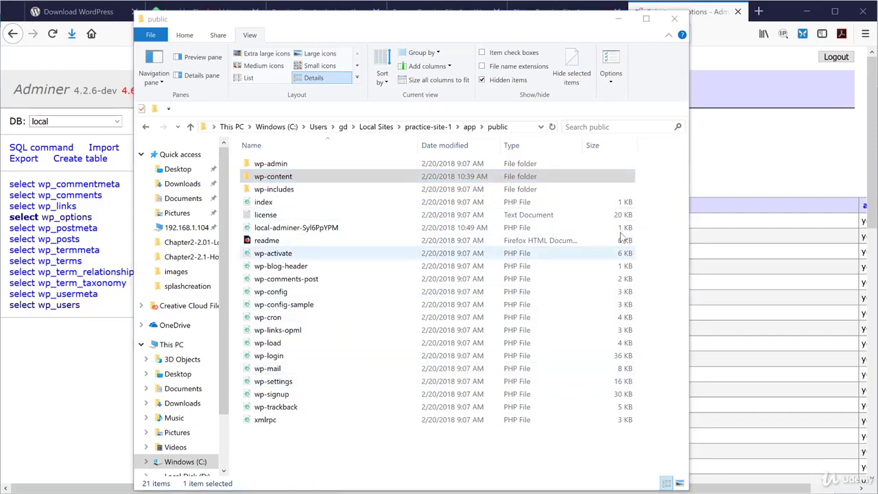
# Return to the browser, view the Practice Site 1 homepage and its admin Pages list, and switch to the Local app
pyautogui.click(783, 12)
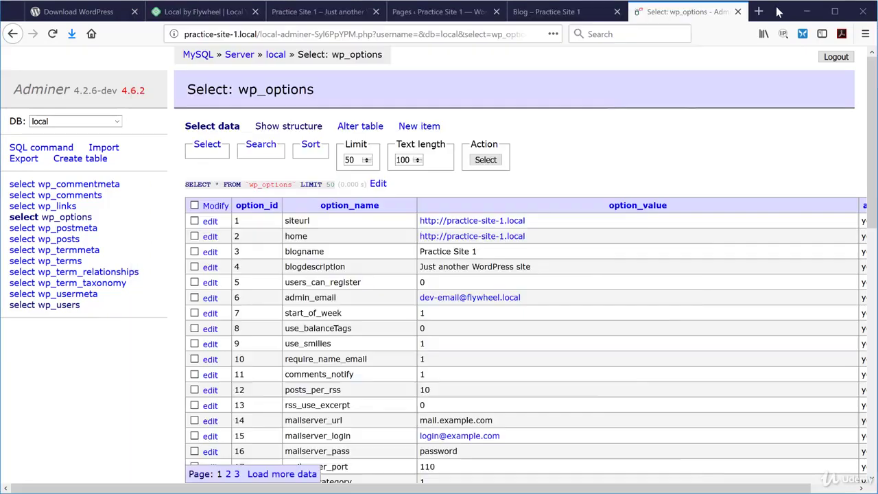
pyautogui.click(350, 14)
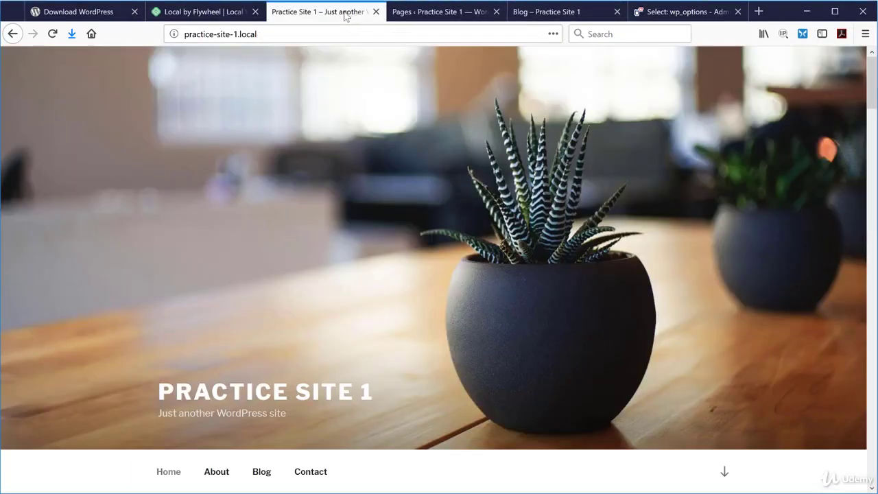
pyautogui.click(436, 14)
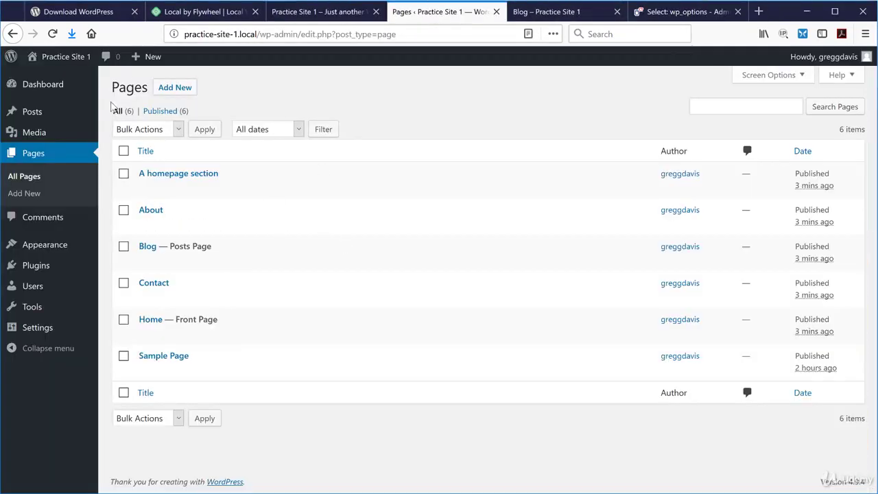
pyautogui.click(344, 12)
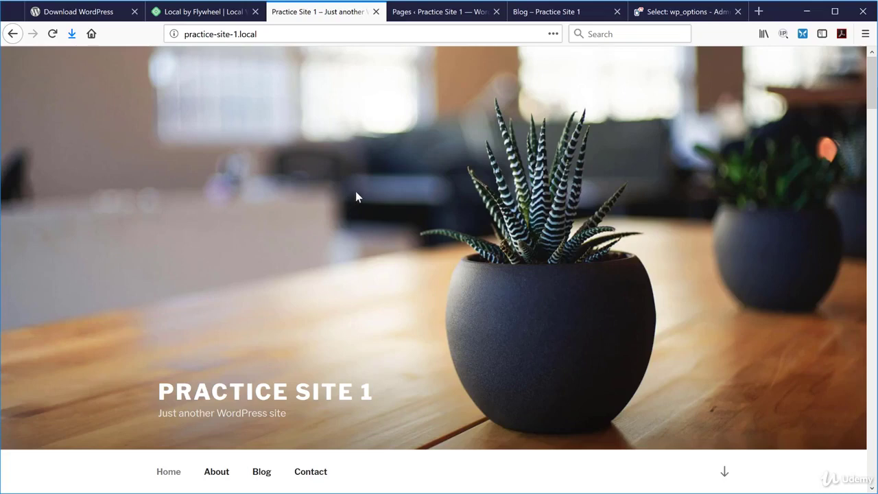
pyautogui.hotkey('alt', 'Tab')
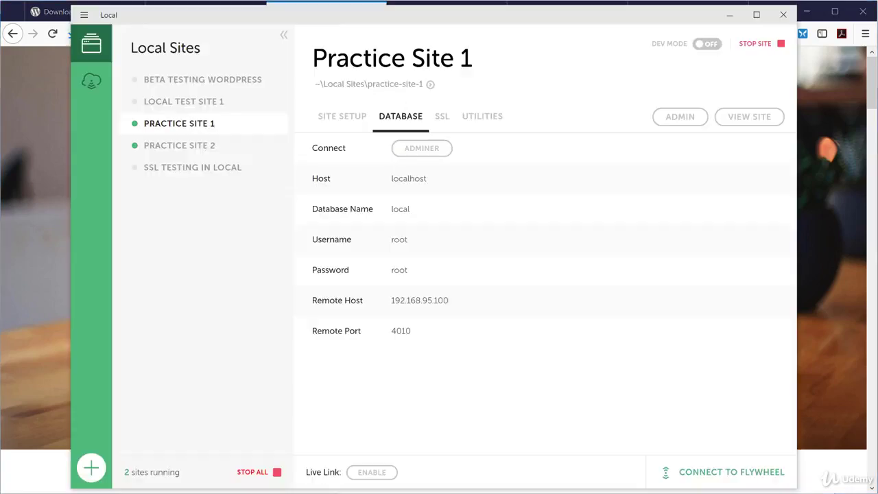